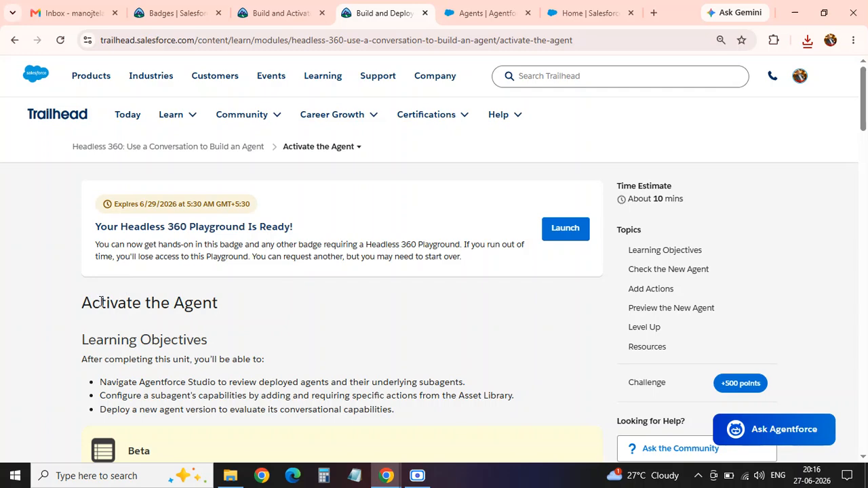
Launch the Headless 360 Playground from the Activate the Agent unit and return to the unit page.
drag(82, 303, 219, 315)
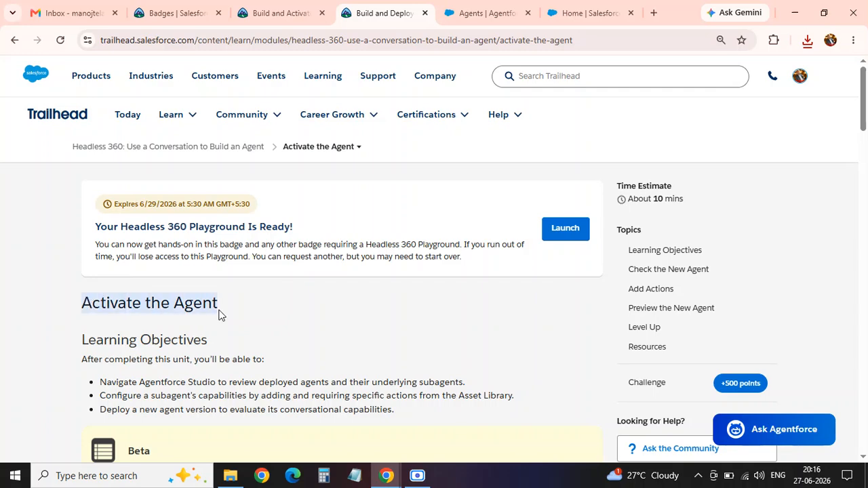
scroll(474, 265, down, 1)
scroll(526, 256, up, 1)
click(564, 228)
click(354, 15)
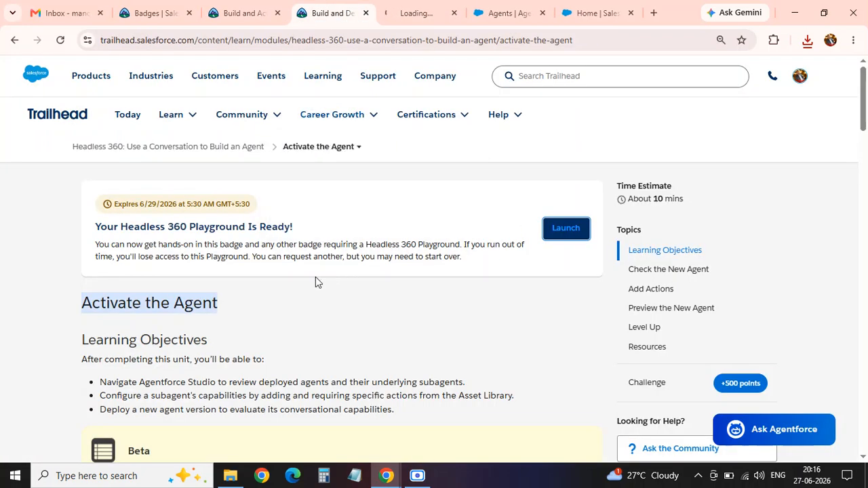
Follow the Check the New Agent instructions to find and open Agentforce Studio in the playground, searching the apps for "Agent".
scroll(271, 292, down, 1)
scroll(203, 305, down, 2)
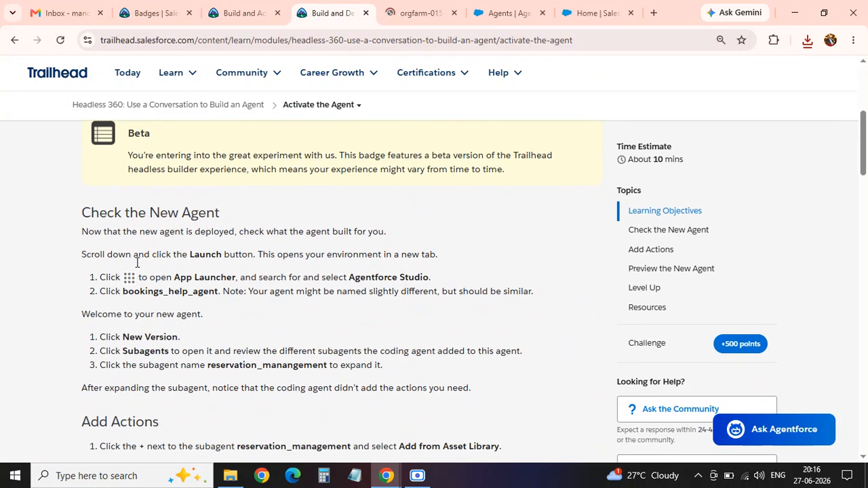
scroll(129, 261, down, 2)
drag(88, 212, 255, 216)
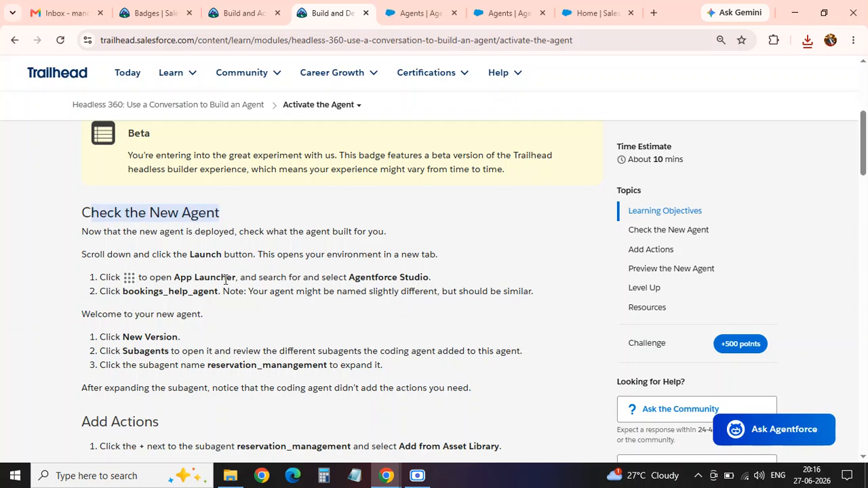
drag(349, 278, 422, 282)
key(ctrl+Tab)
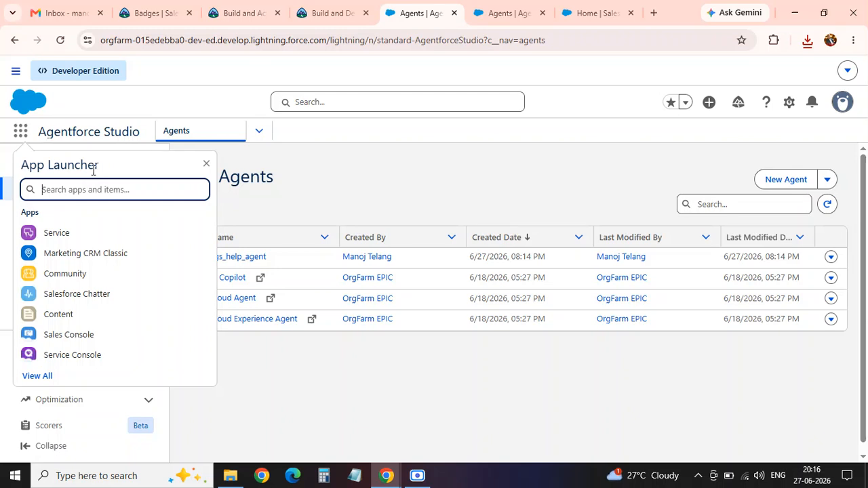
text(Agent)
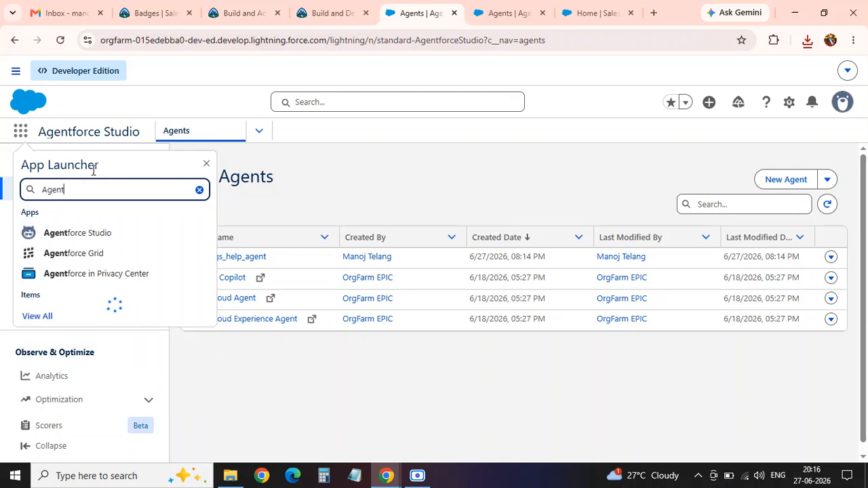
click(107, 238)
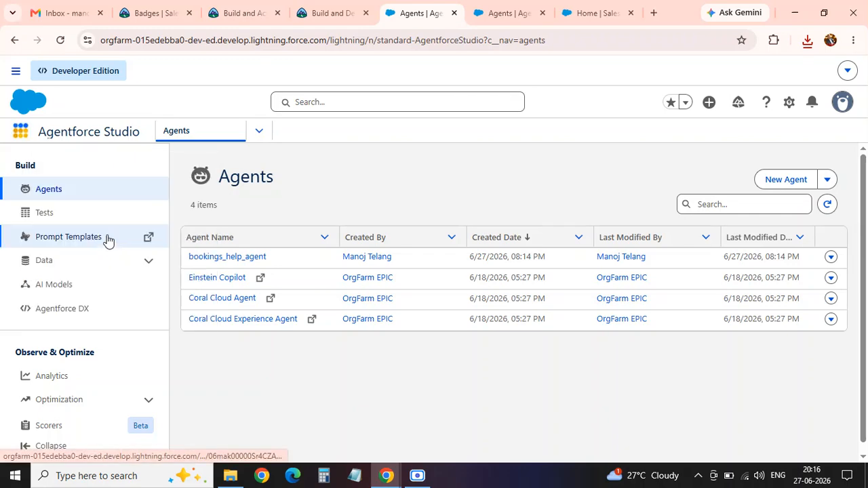
Open bookings_help_agent from the Agents list and place its browser tab directly after the Trailhead unit.
click(331, 15)
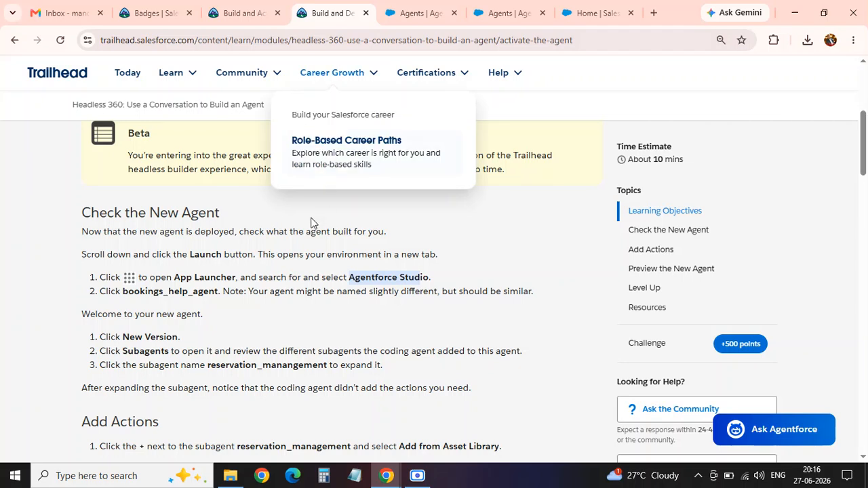
drag(123, 292, 216, 292)
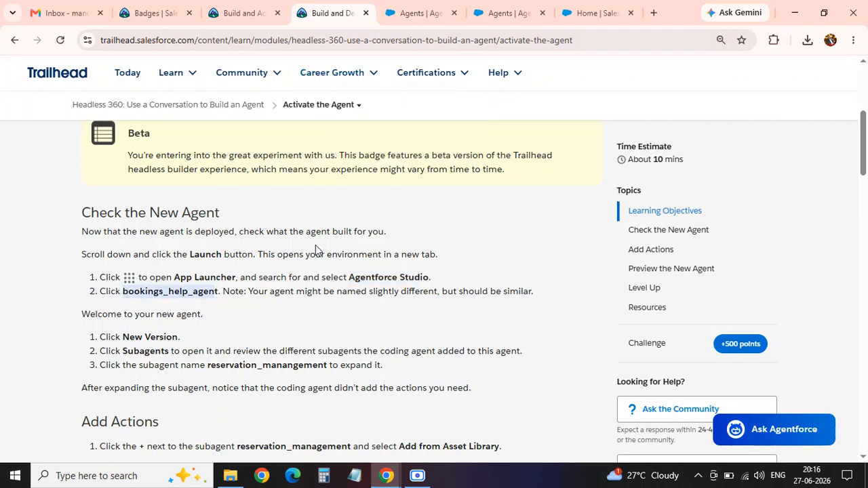
click(402, 15)
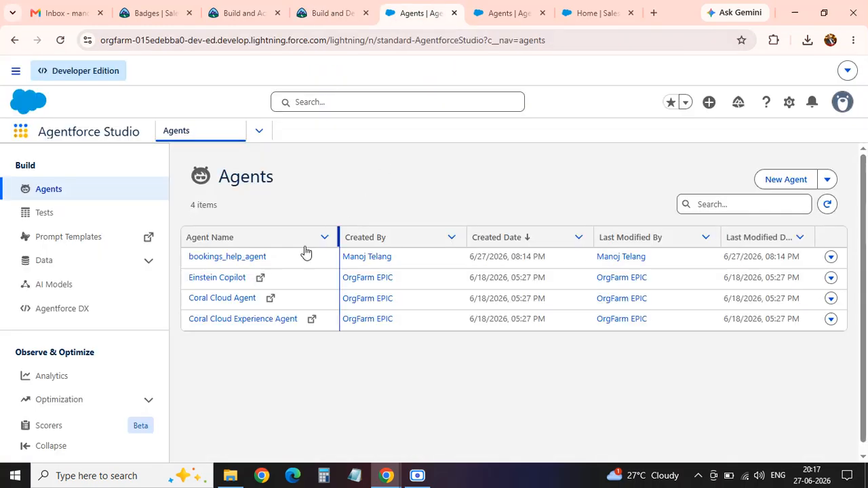
click(252, 257)
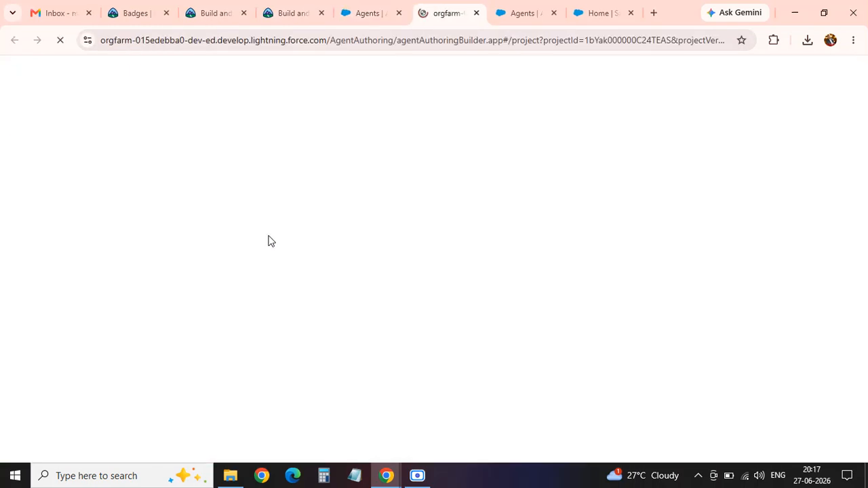
drag(446, 15, 391, 13)
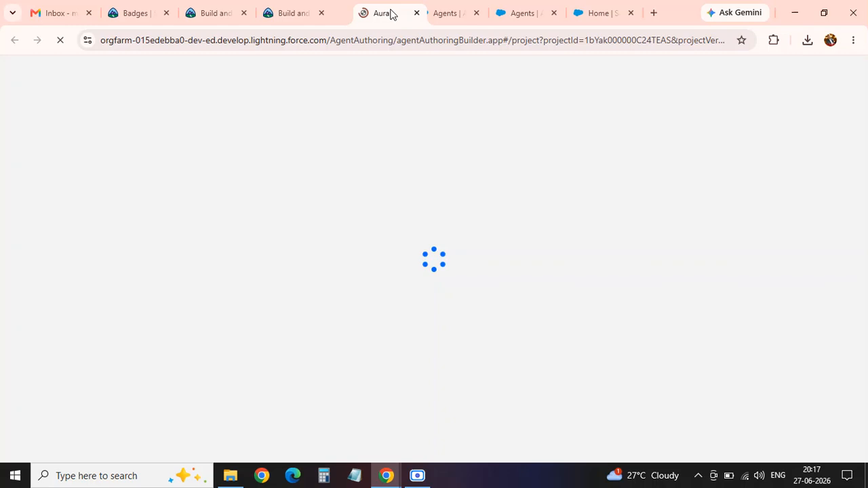
Check the unit's instructions for the new agent and create a new version of bookings_help_agent in Agentforce Builder.
click(296, 14)
scroll(237, 280, down, 2)
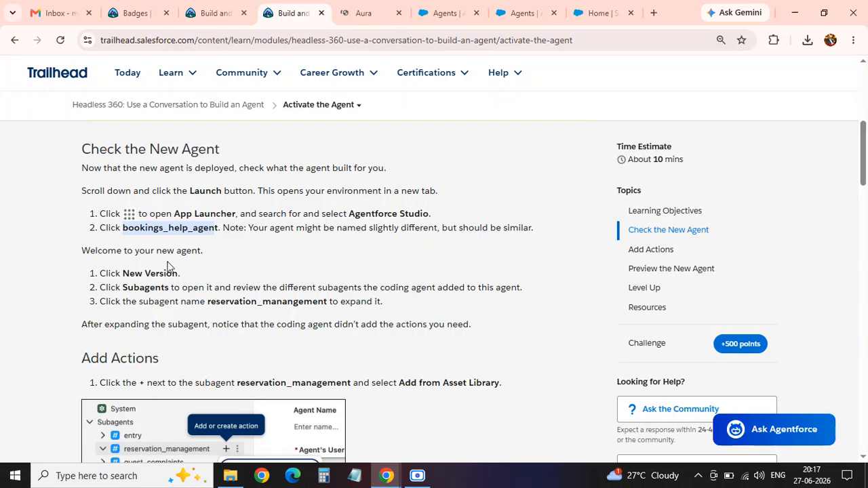
drag(131, 272, 180, 287)
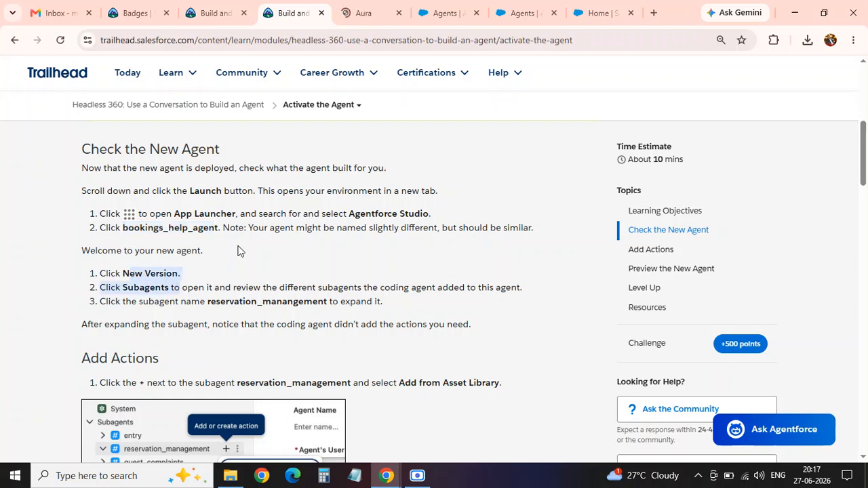
click(359, 13)
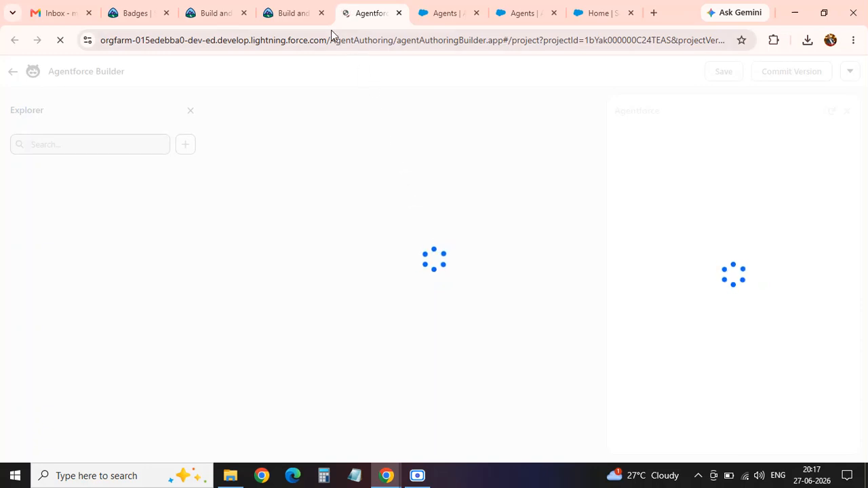
click(295, 13)
click(206, 275)
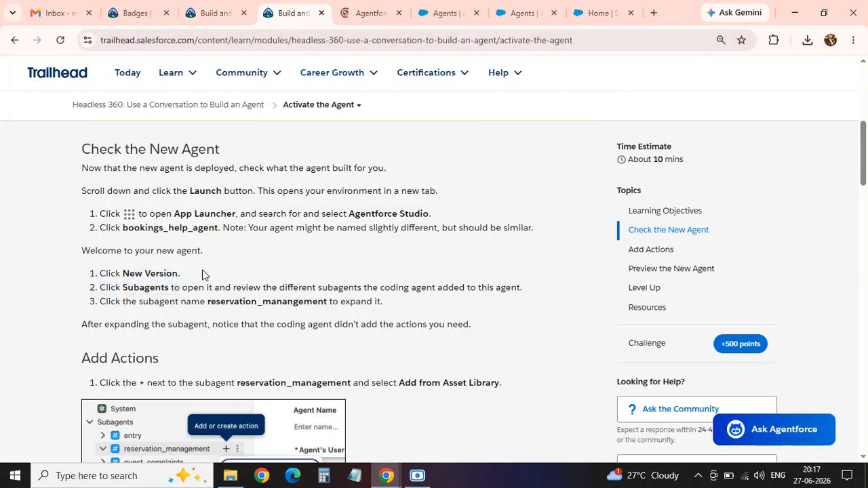
drag(123, 289, 169, 292)
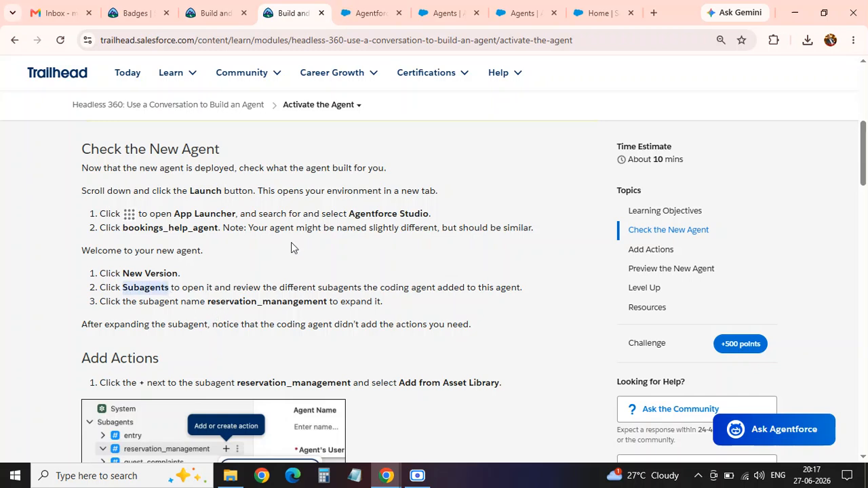
click(369, 13)
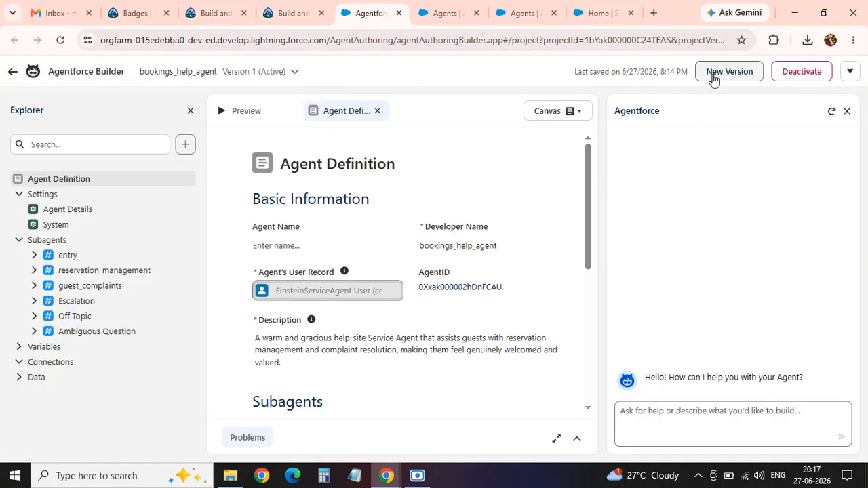
click(713, 76)
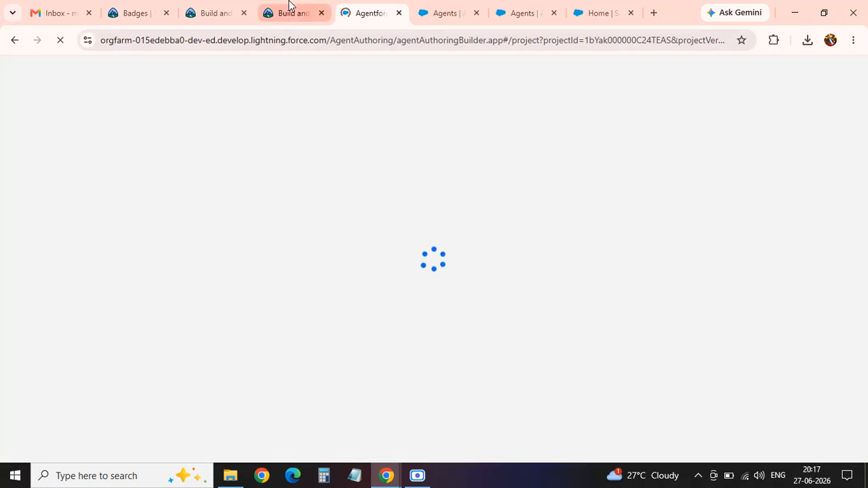
Examine the draft version's Agent Definition, including its basic information and the Subagents table with descriptions.
click(290, 6)
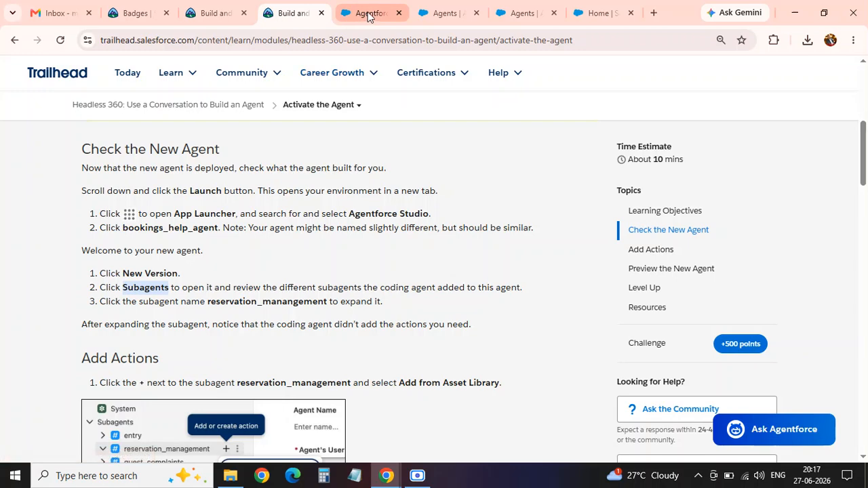
click(369, 15)
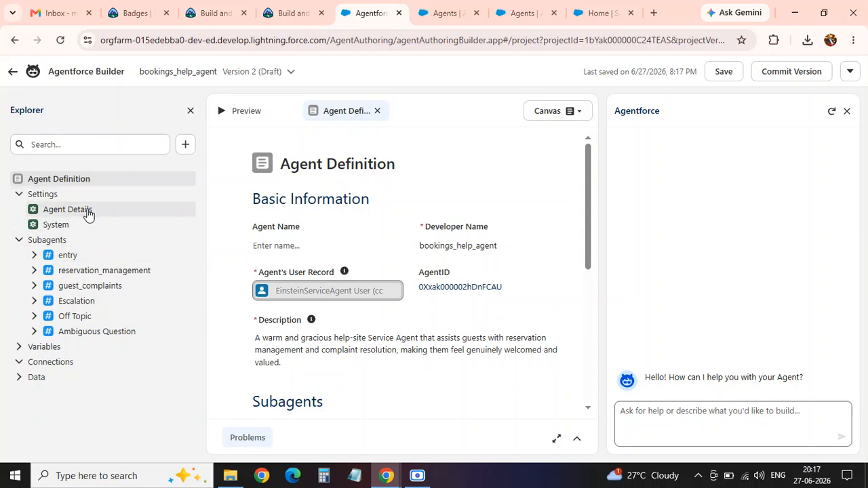
scroll(320, 315, down, 4)
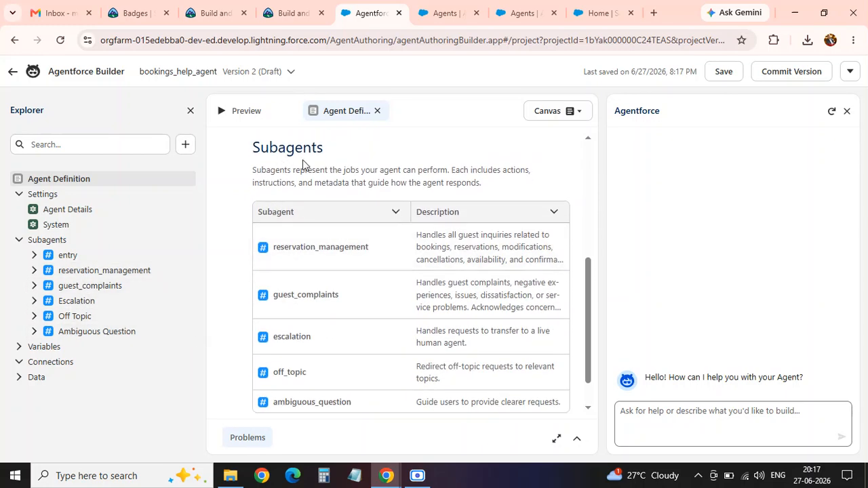
drag(254, 147, 356, 147)
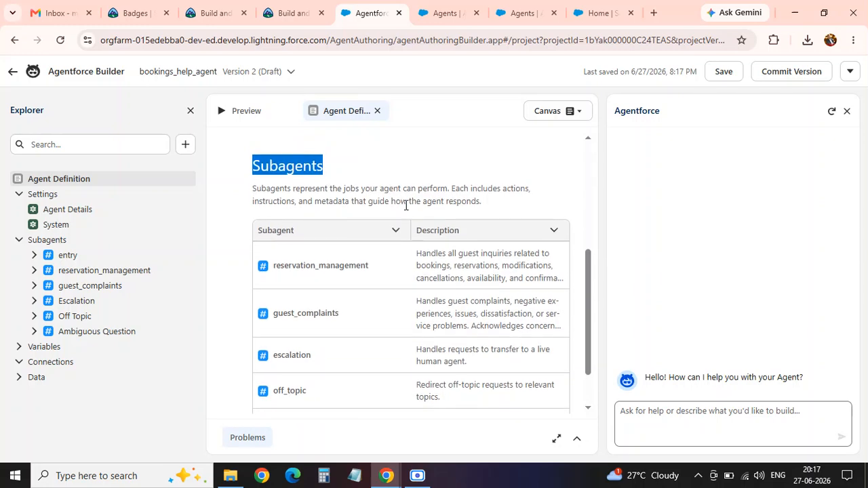
scroll(417, 224, down, 1)
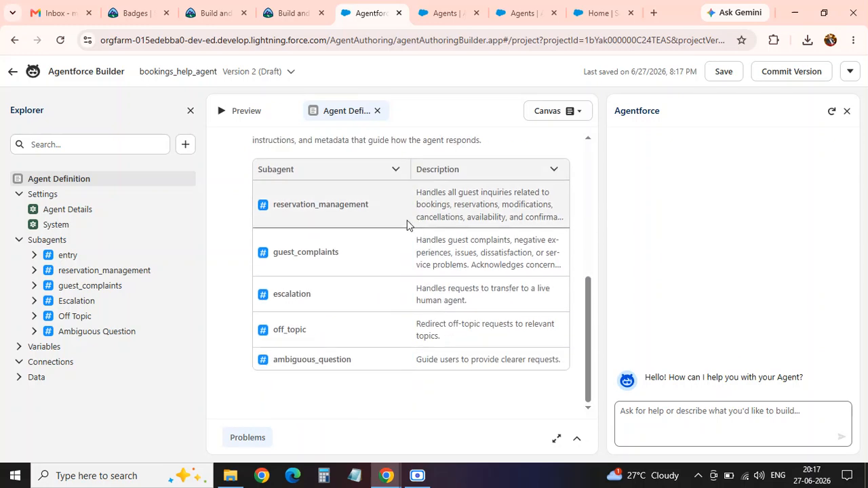
scroll(415, 234, up, 3)
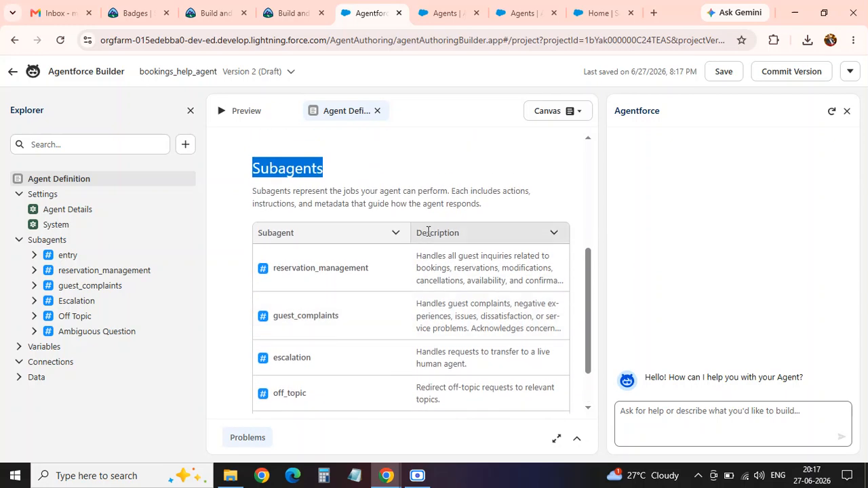
scroll(429, 233, up, 2)
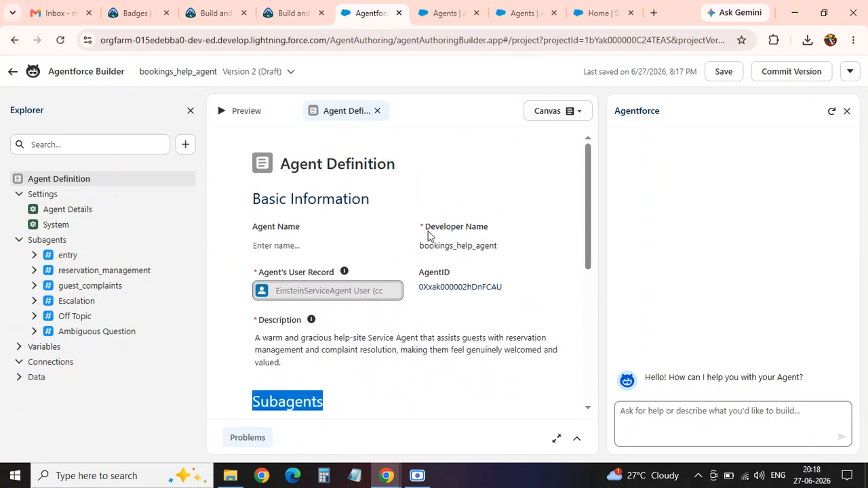
scroll(428, 235, down, 5)
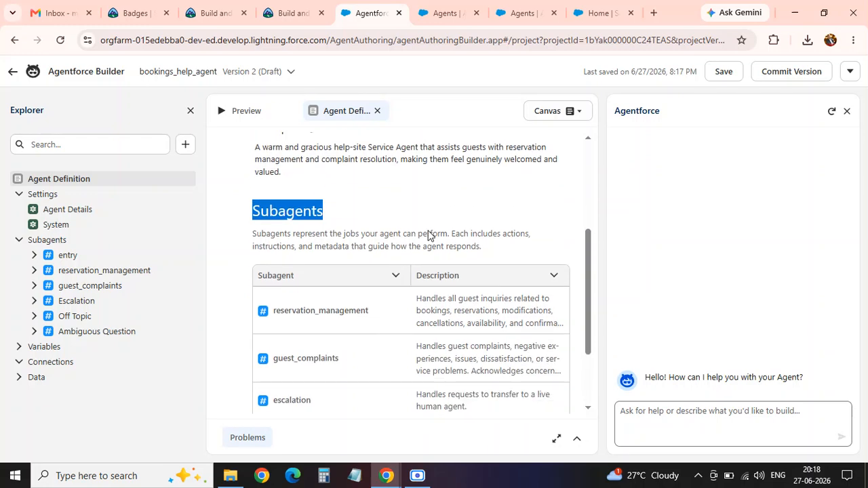
scroll(429, 231, up, 5)
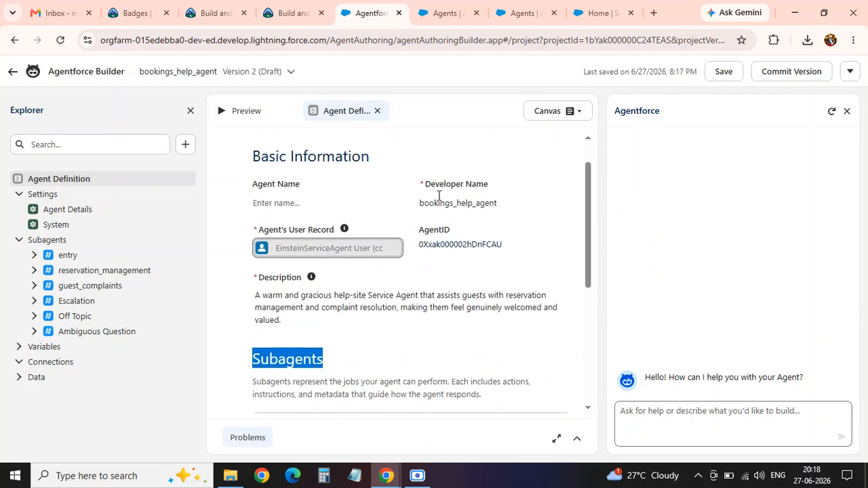
click(292, 15)
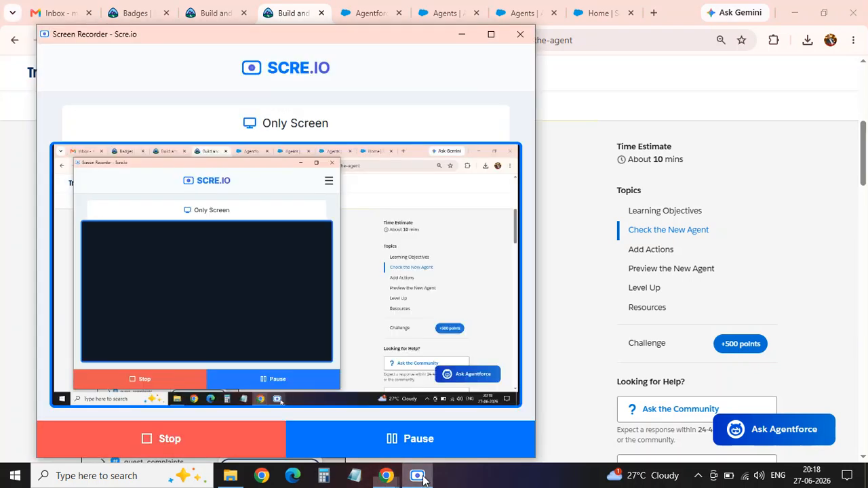
click(417, 475)
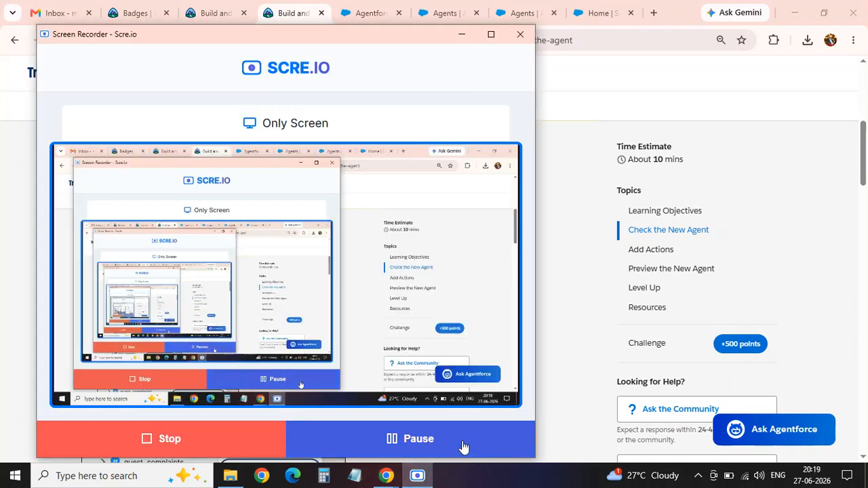
click(463, 446)
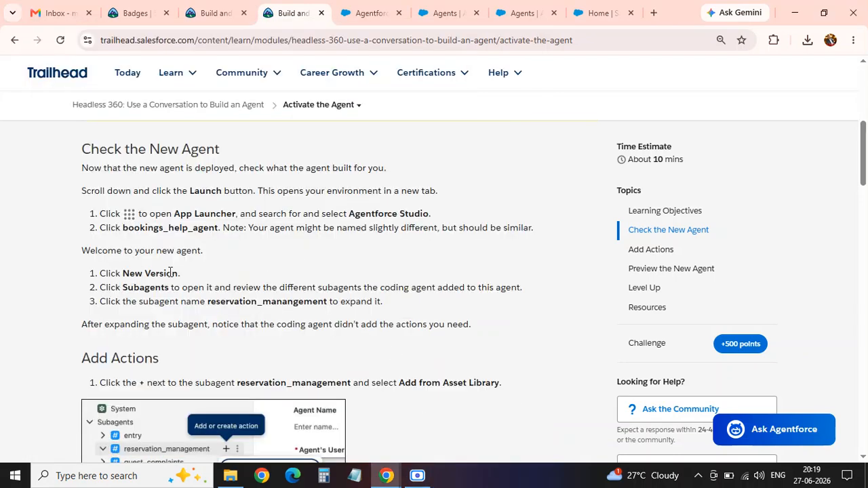
Compare the unit's instructions on reviewing subagents and expanding reservation_management with the subagent list in Agentforce Builder.
drag(124, 286, 169, 298)
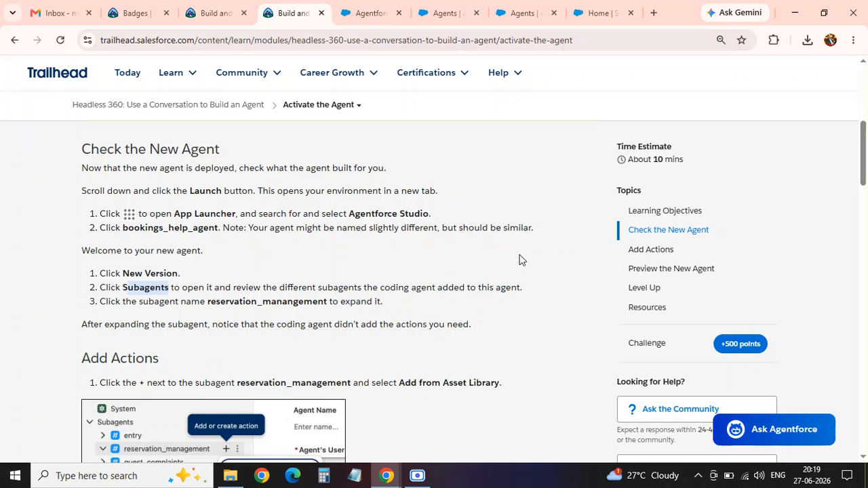
click(370, 13)
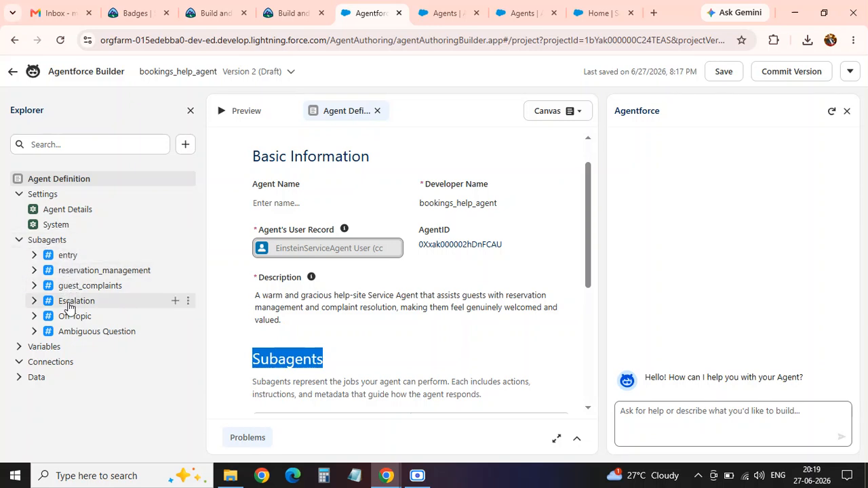
click(291, 15)
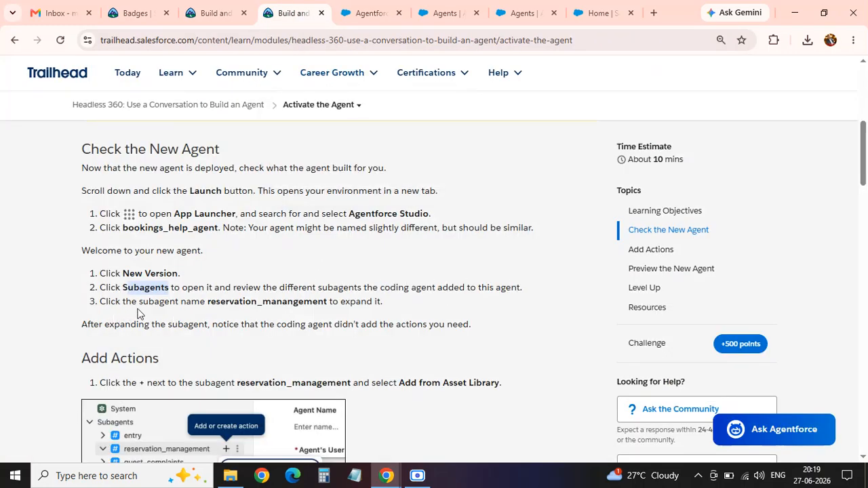
drag(207, 304, 326, 305)
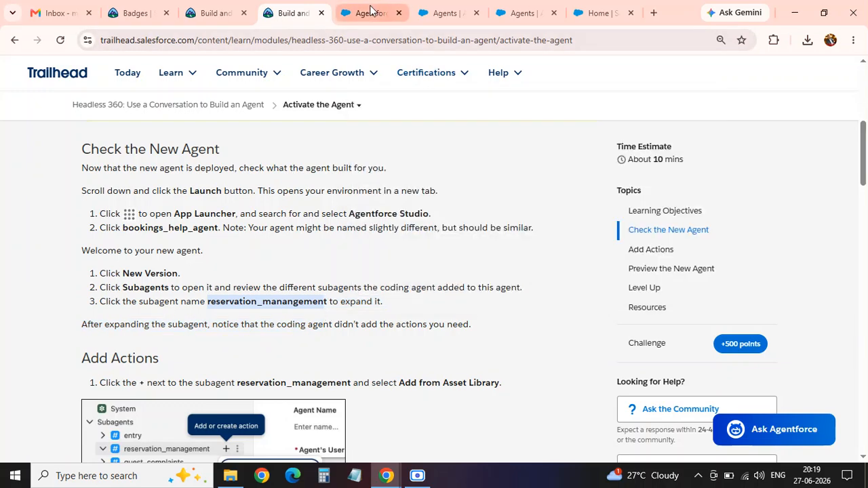
Open the reservation_management subagent in Agentforce Builder and review its reasoning instructions and the actions available for reasoning.
click(369, 13)
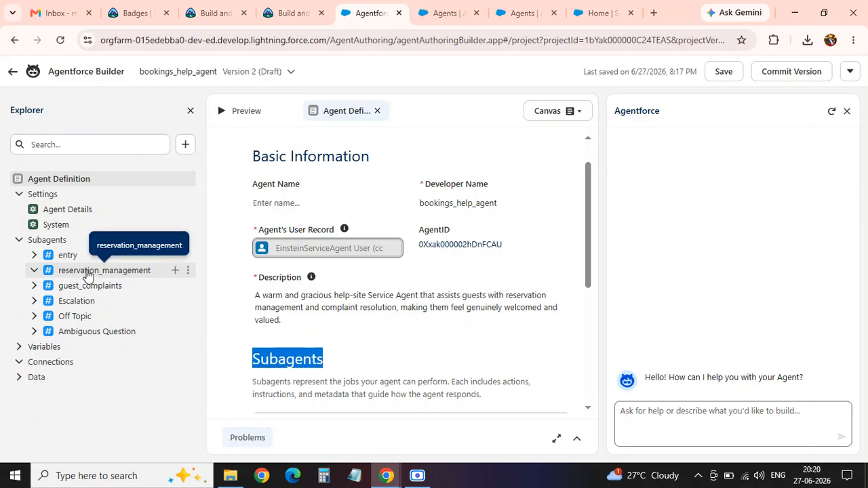
click(87, 272)
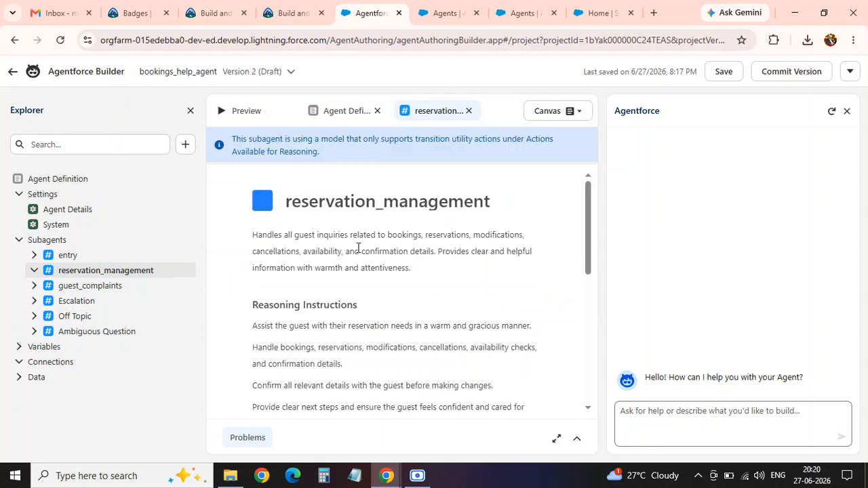
scroll(434, 248, down, 2)
scroll(427, 248, down, 2)
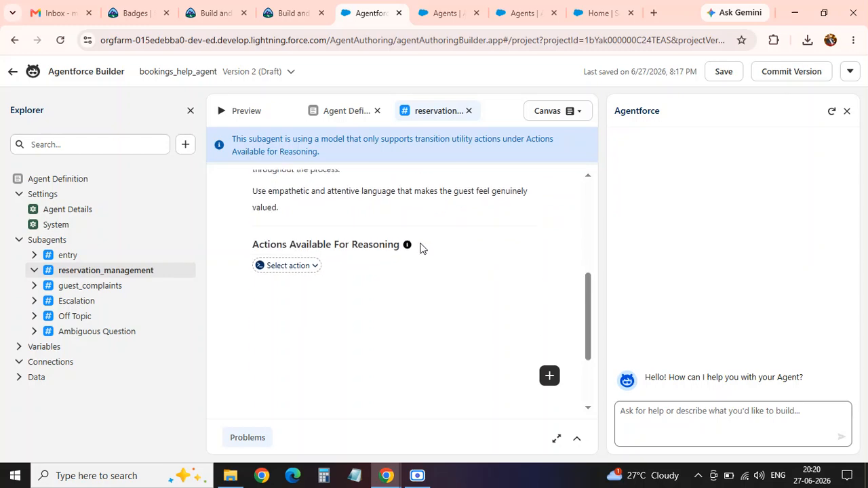
Check the unit's Add Actions instructions and open the Asset Library for adding actions to the reservation_management subagent.
click(297, 15)
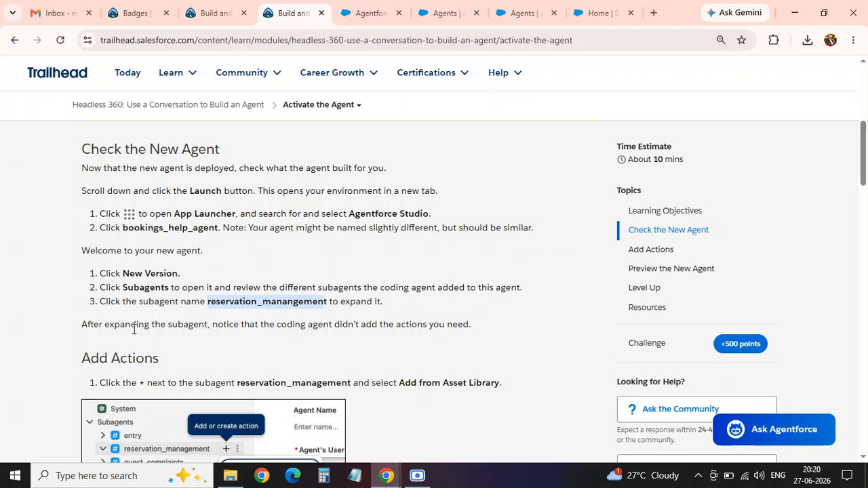
scroll(156, 318, down, 3)
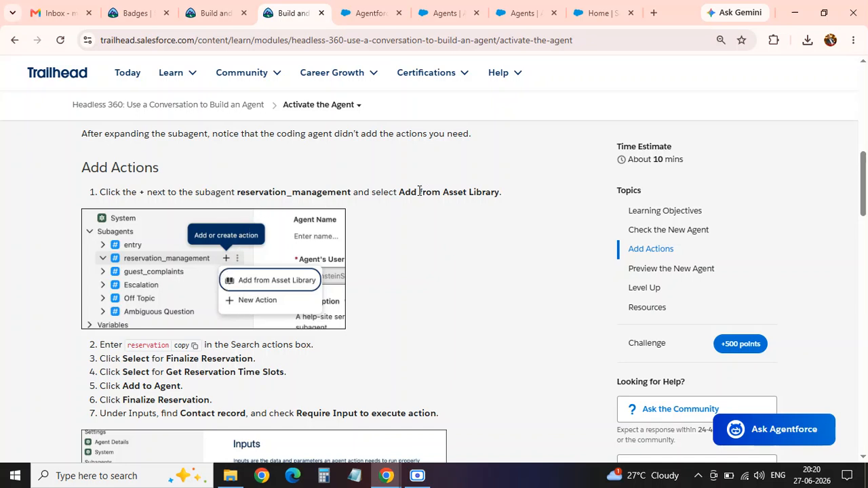
drag(391, 193, 499, 192)
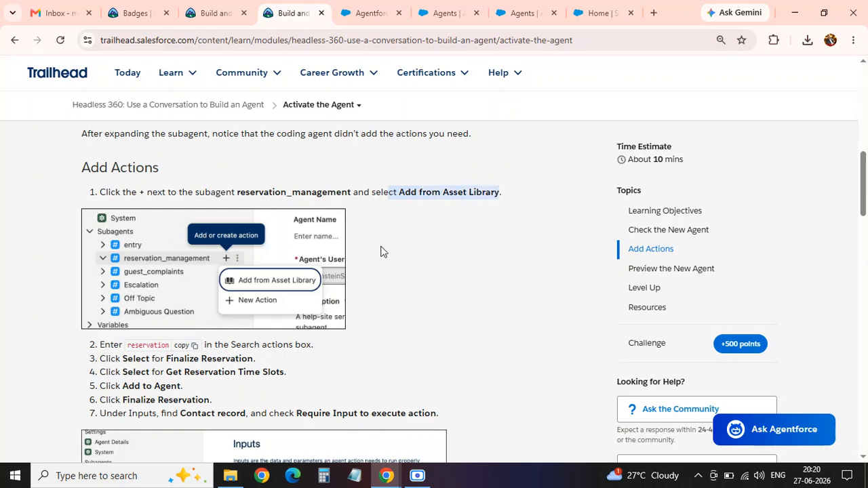
click(345, 18)
mouse_move(170, 275)
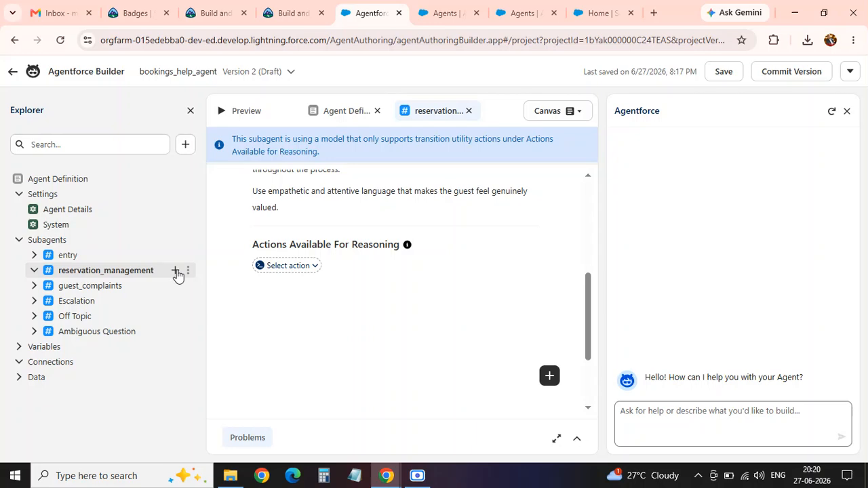
click(176, 271)
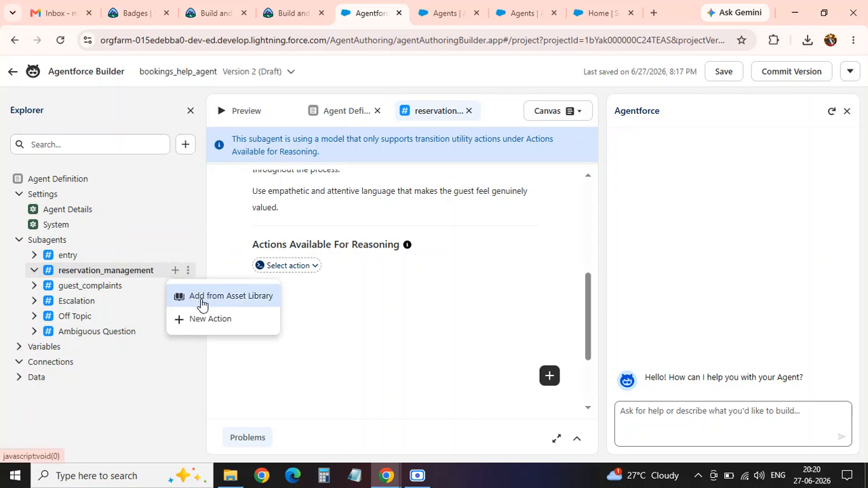
click(202, 299)
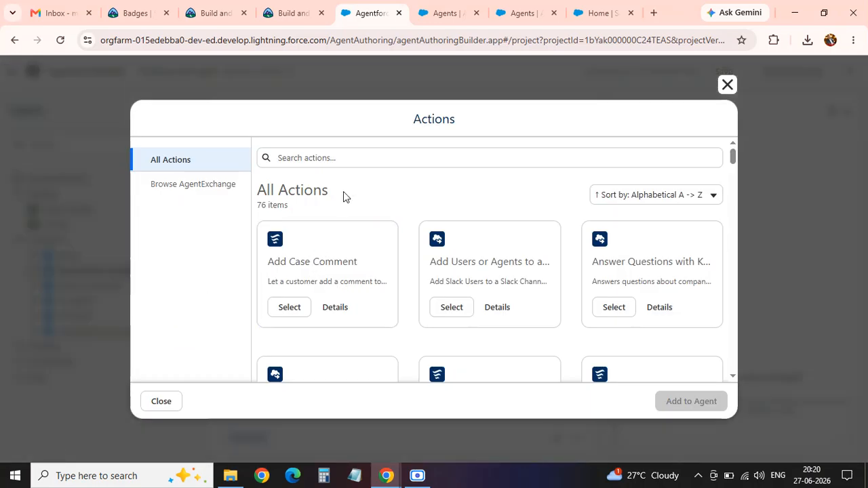
scroll(343, 196, down, 1)
scroll(343, 196, up, 1)
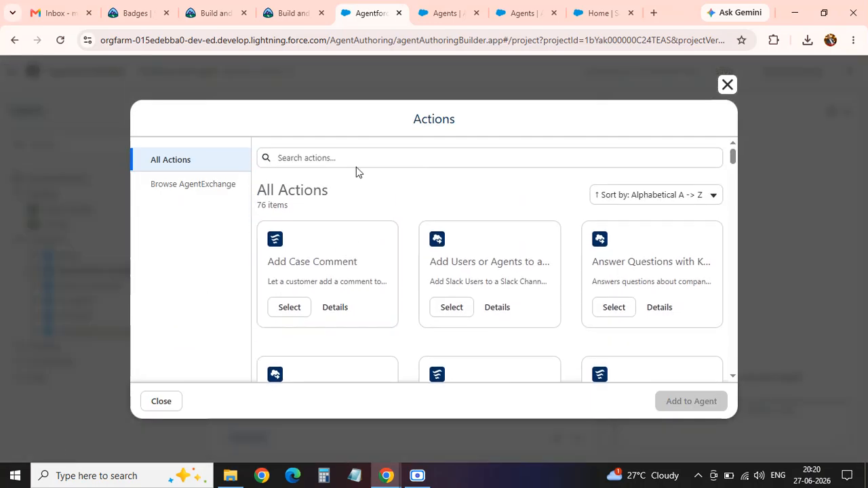
Copy the search term "reservation" from the Trailhead unit and search the action library with it.
click(293, 13)
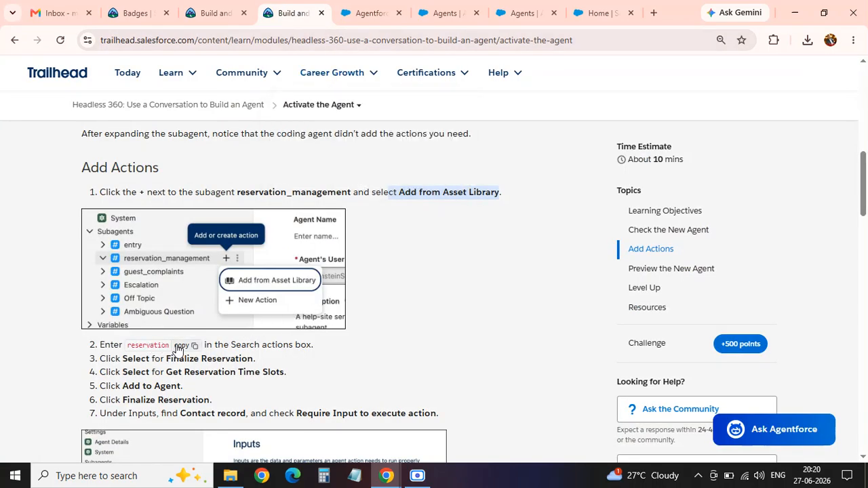
click(181, 345)
click(369, 13)
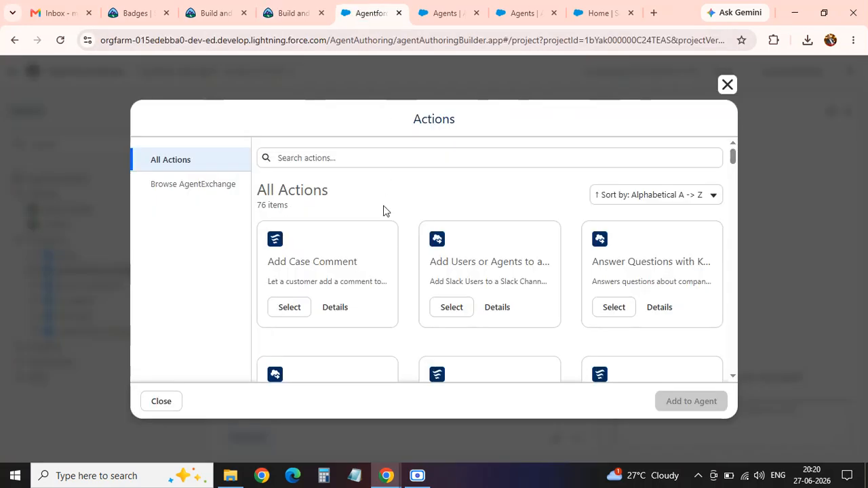
click(325, 158)
key(ctrl+v)
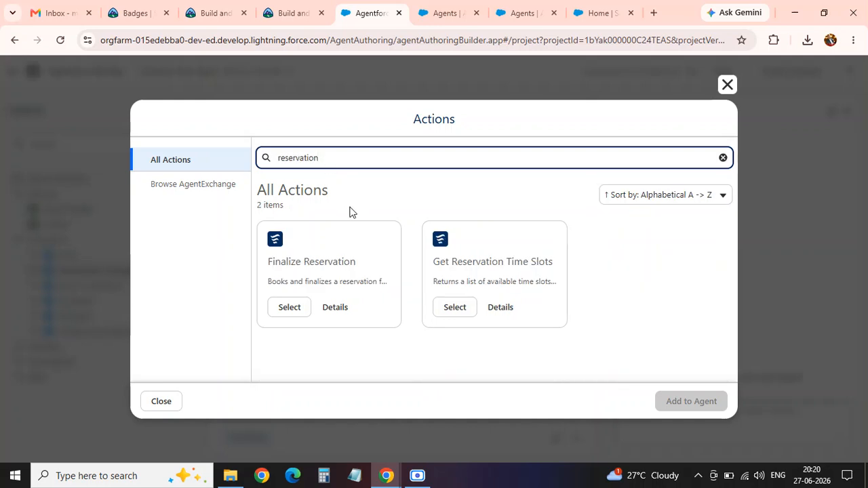
Following the unit's steps, select the Finalize Reservation and Get Reservation Time Slots actions and add them to the agent.
click(290, 310)
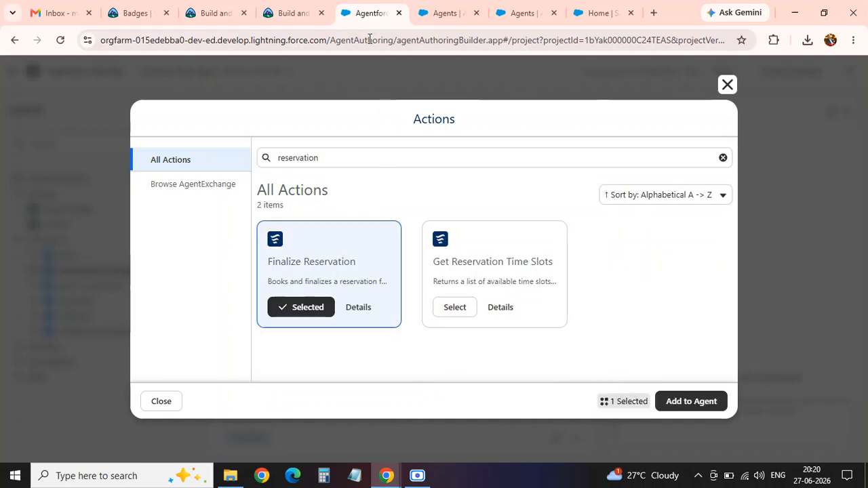
click(292, 19)
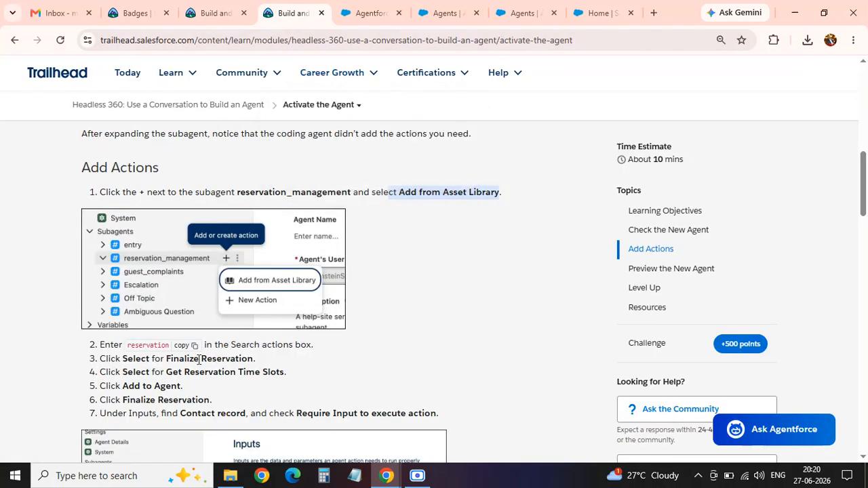
drag(125, 372, 281, 373)
click(370, 13)
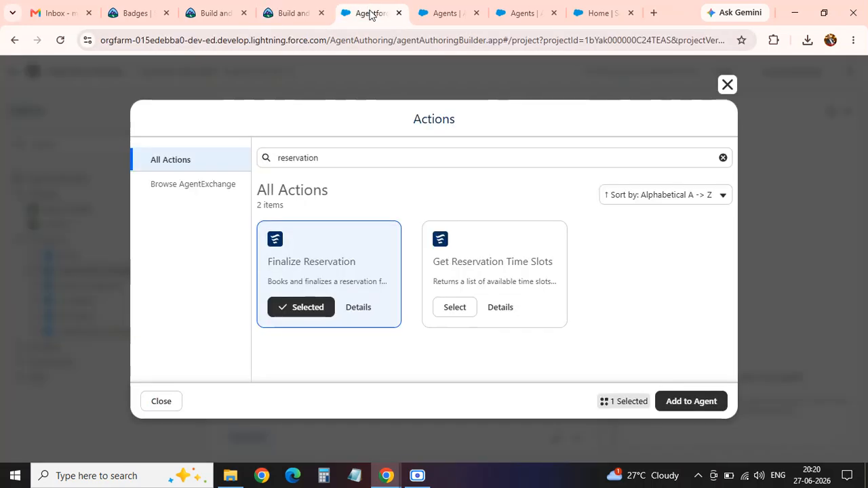
click(454, 307)
click(298, 13)
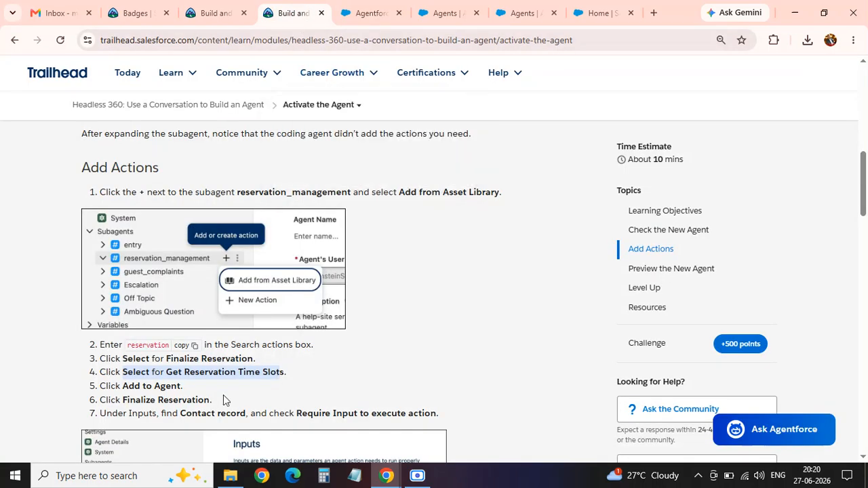
click(118, 376)
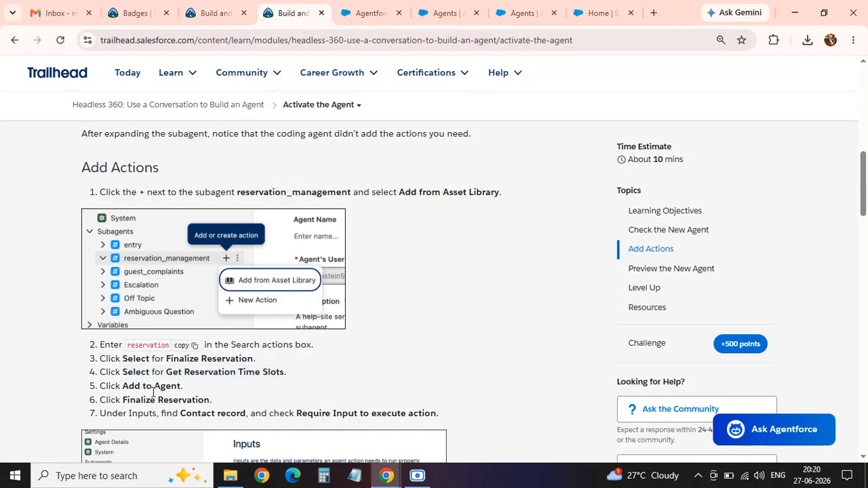
drag(124, 400, 200, 394)
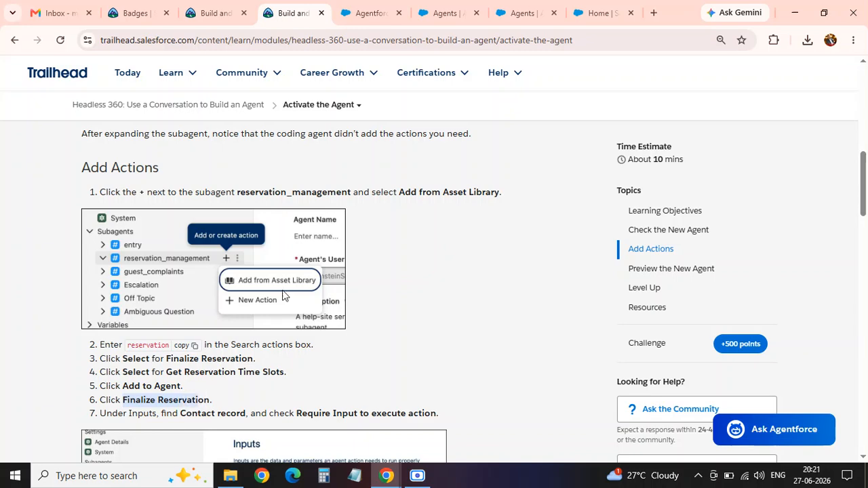
click(372, 13)
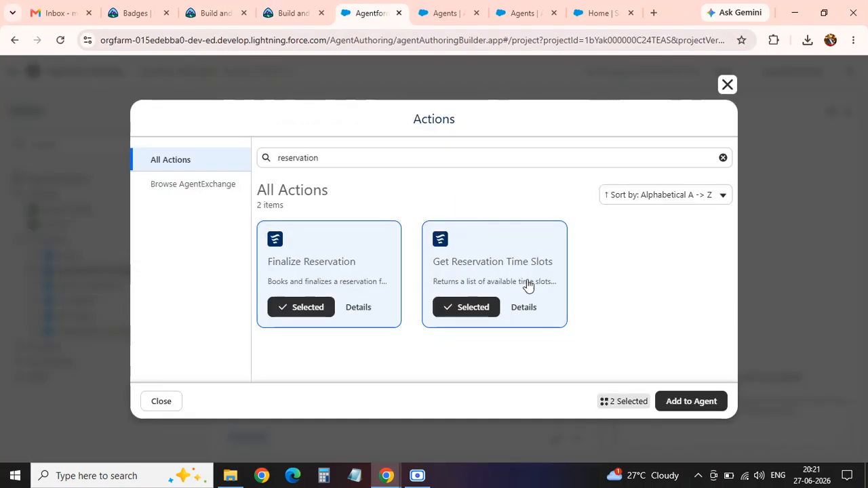
click(696, 404)
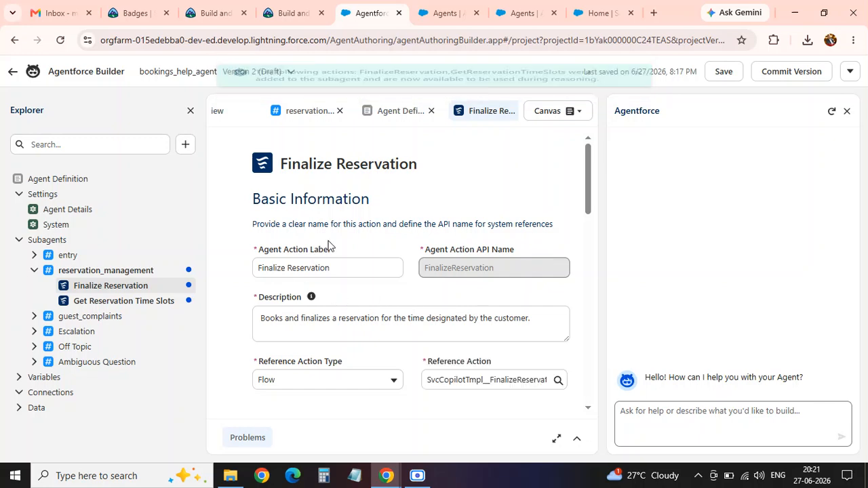
Following the unit's instructions, require the Contact record input to execute the Finalize Reservation action.
click(305, 15)
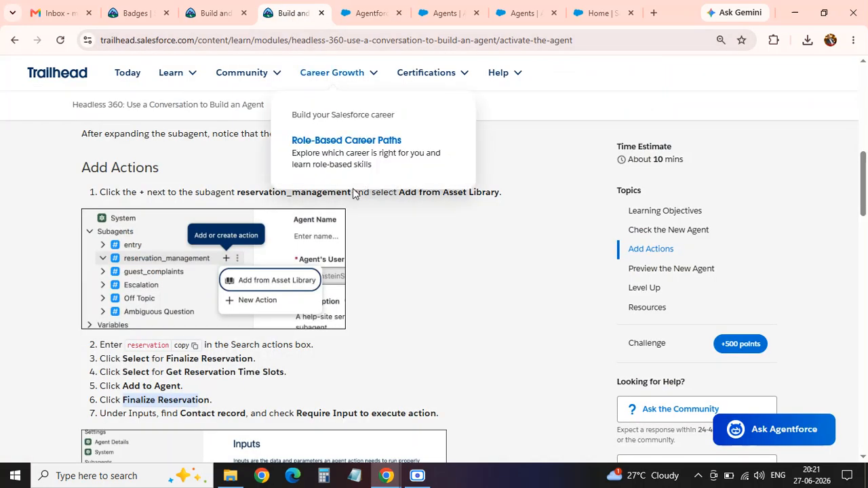
scroll(178, 399, down, 1)
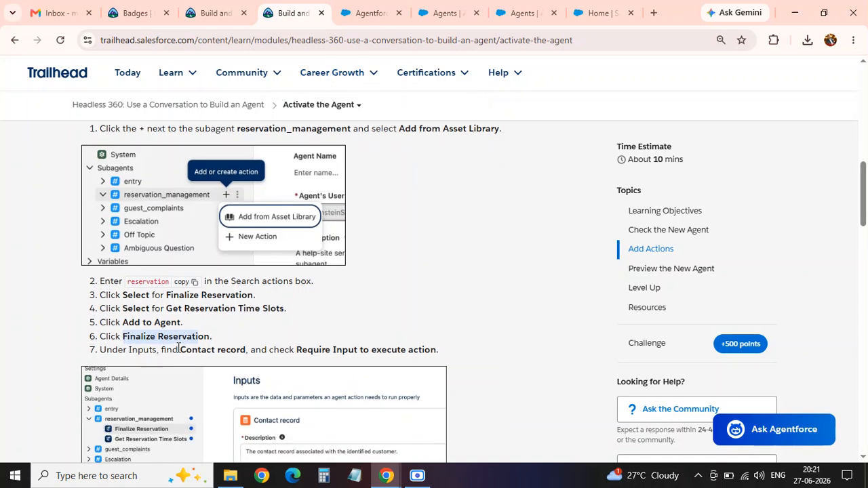
drag(181, 349, 246, 350)
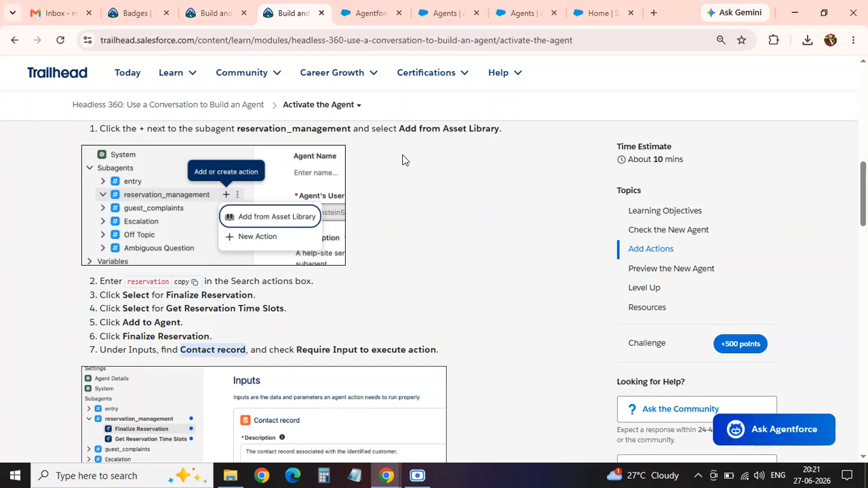
click(372, 12)
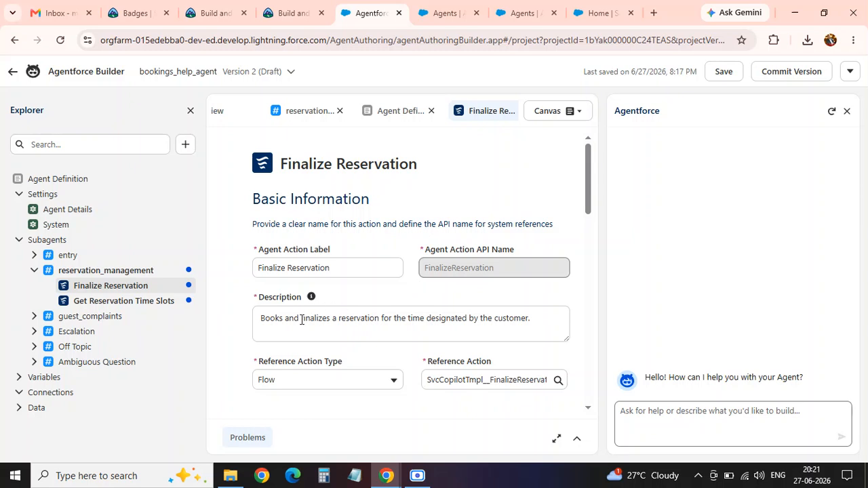
scroll(301, 320, down, 2)
scroll(301, 319, down, 2)
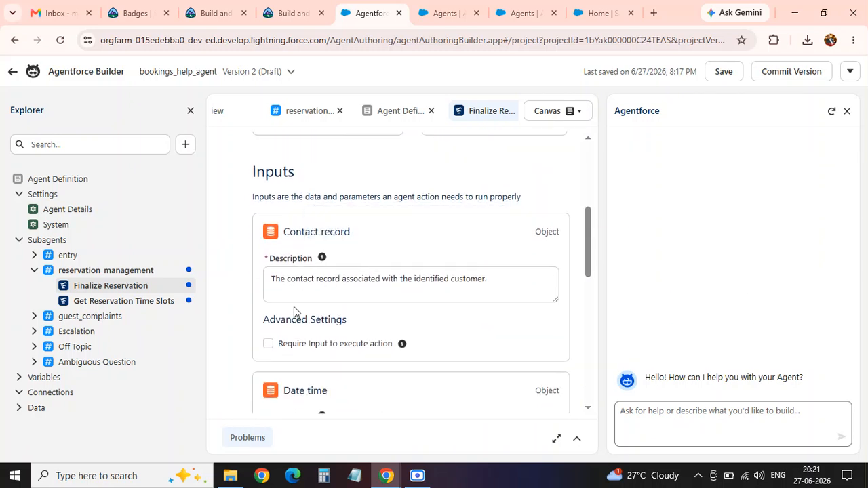
click(268, 346)
Read the unit's complaints resolution instructions and open the Asset Library for adding actions to the guest_complaints subagent.
click(293, 13)
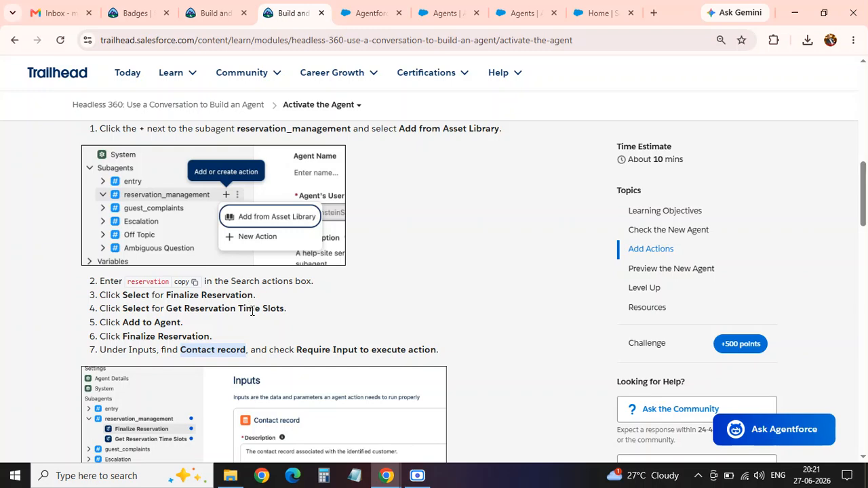
scroll(264, 319, down, 2)
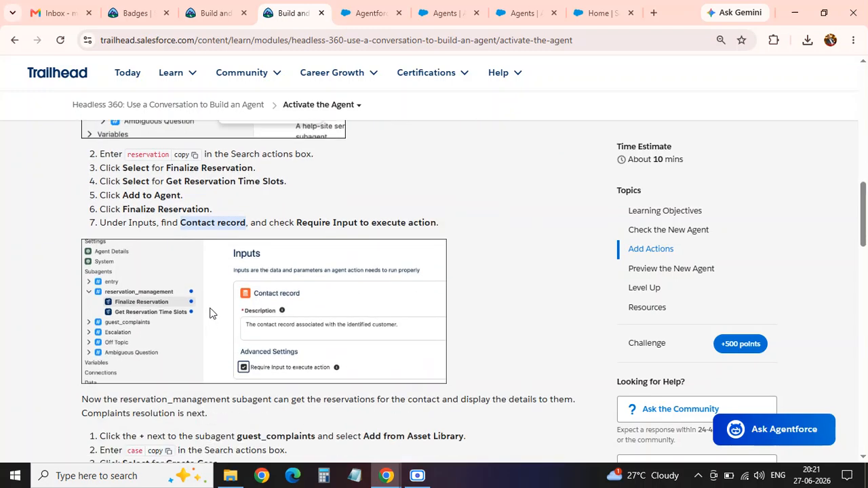
scroll(209, 313, down, 3)
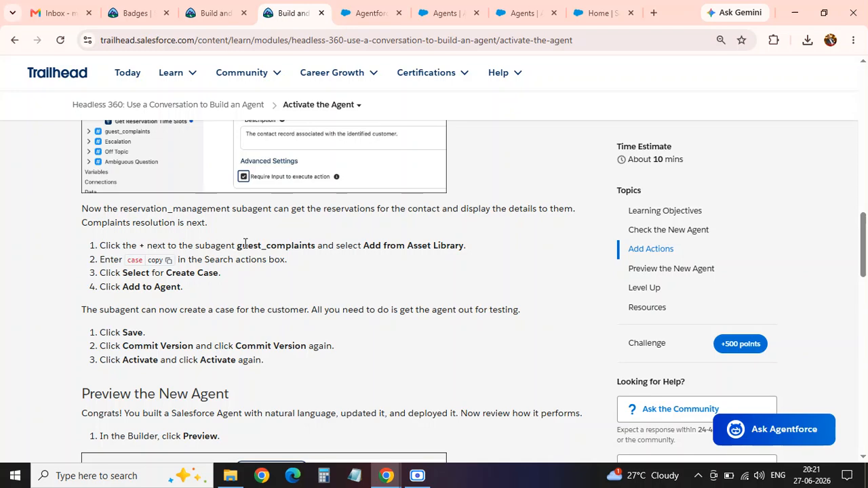
drag(238, 246, 316, 245)
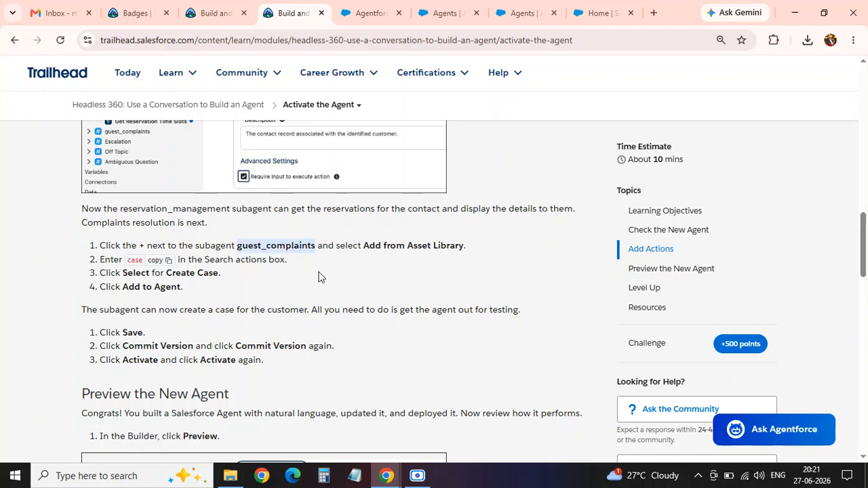
click(360, 13)
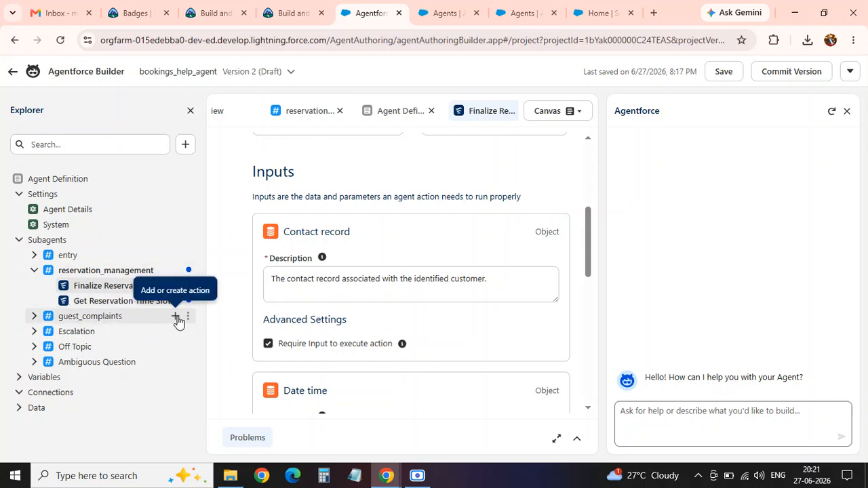
click(175, 318)
click(210, 343)
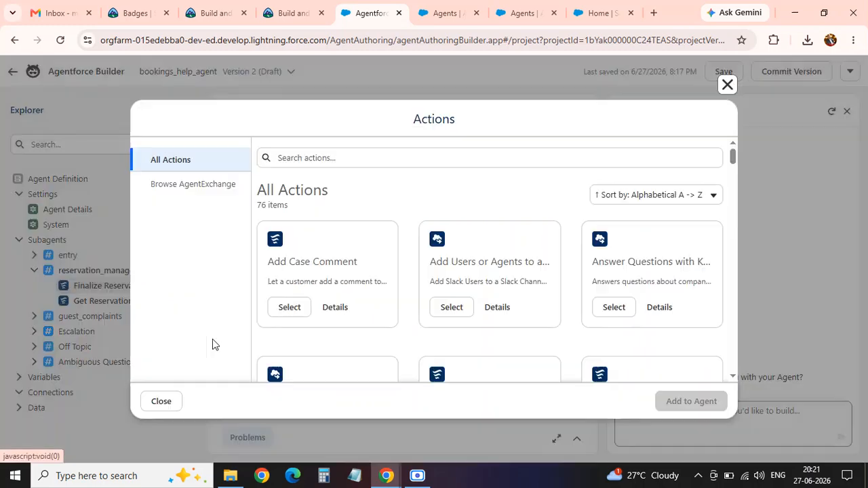
Search the action library for the unit's copied term "case" and add the Create Case action to the guest_complaints subagent.
click(296, 12)
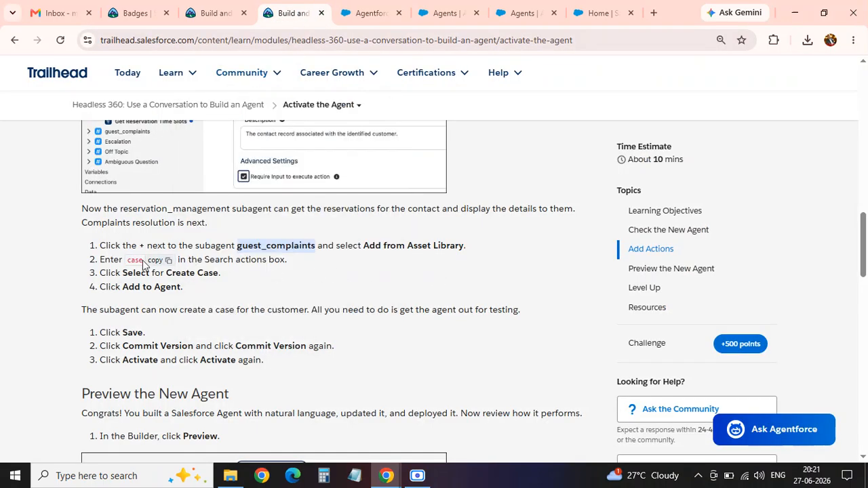
click(160, 261)
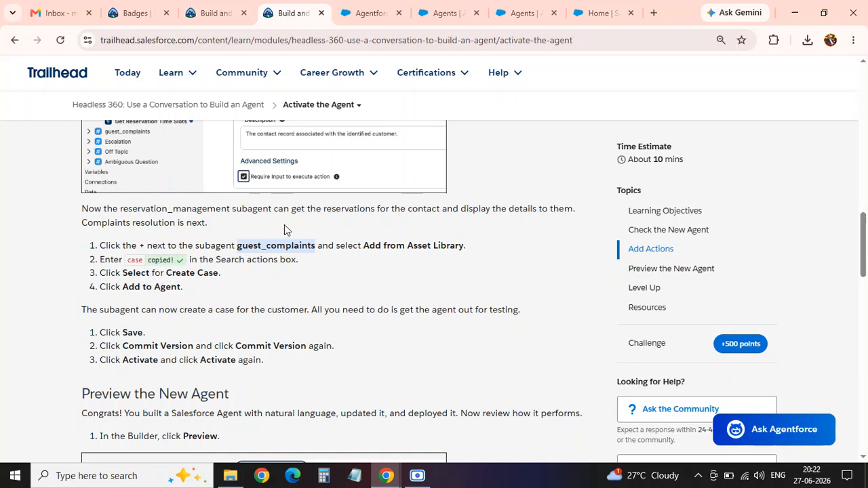
click(364, 12)
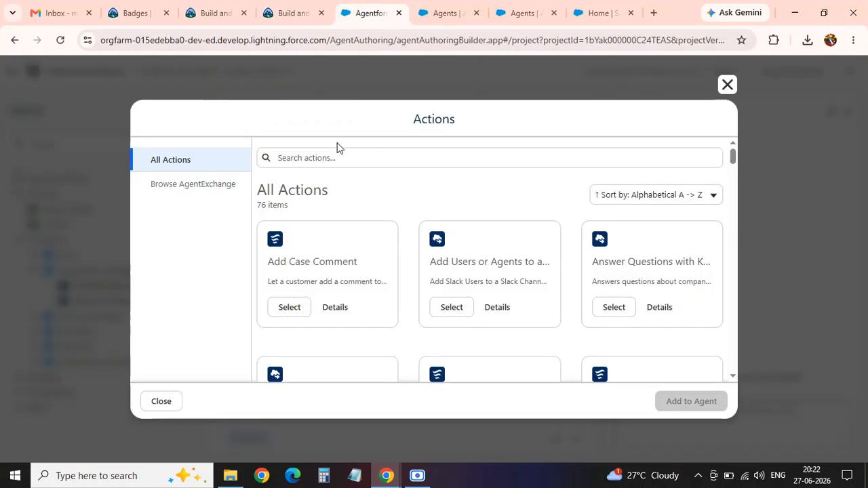
click(317, 152)
key(ctrl+v)
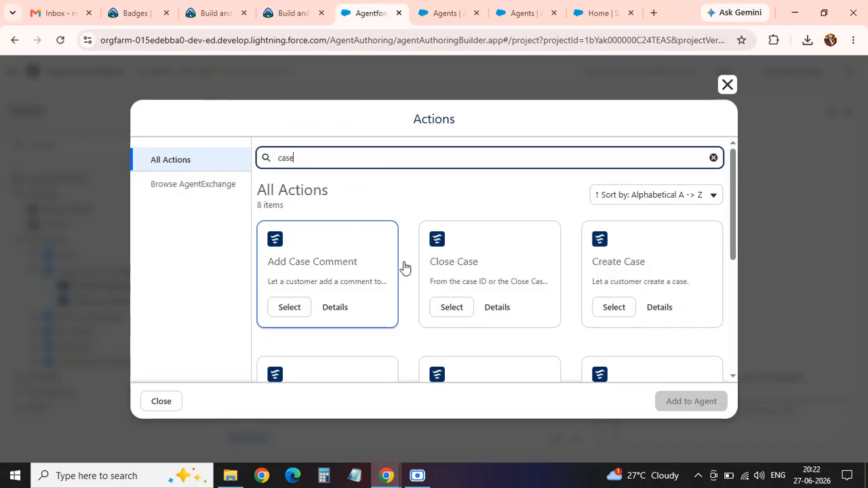
click(617, 309)
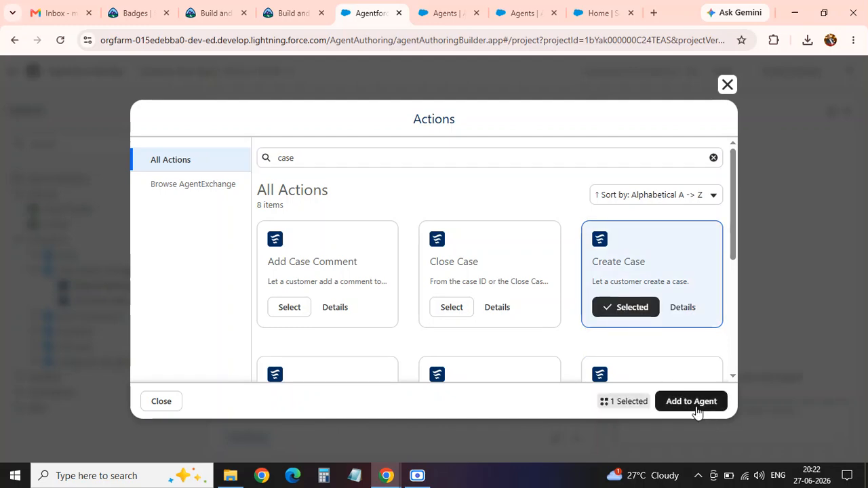
click(694, 403)
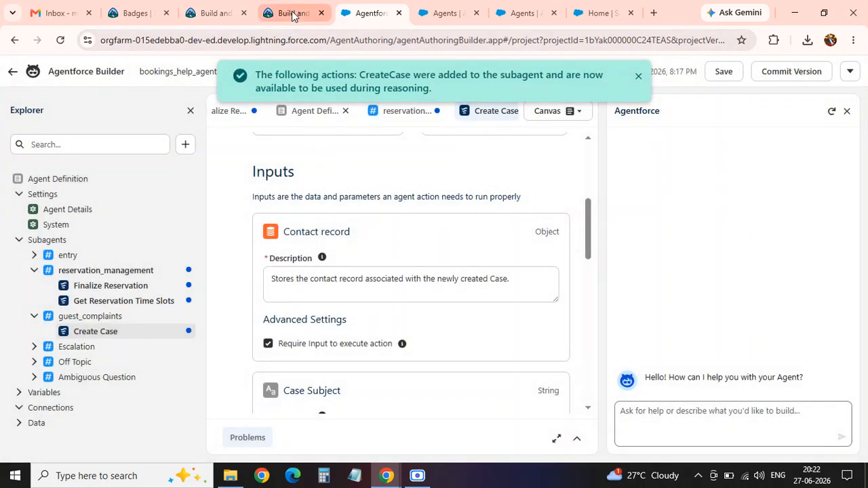
Check the unit's next instruction and save the draft version of bookings_help_agent.
click(291, 13)
scroll(136, 285, down, 1)
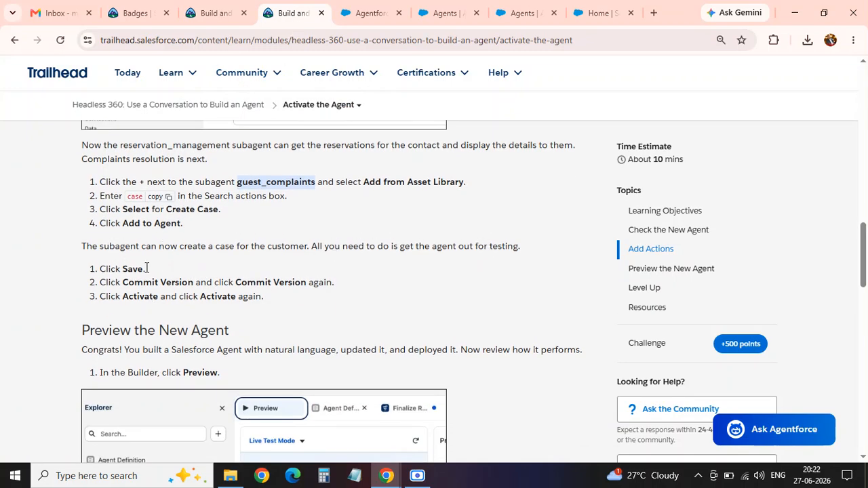
click(362, 15)
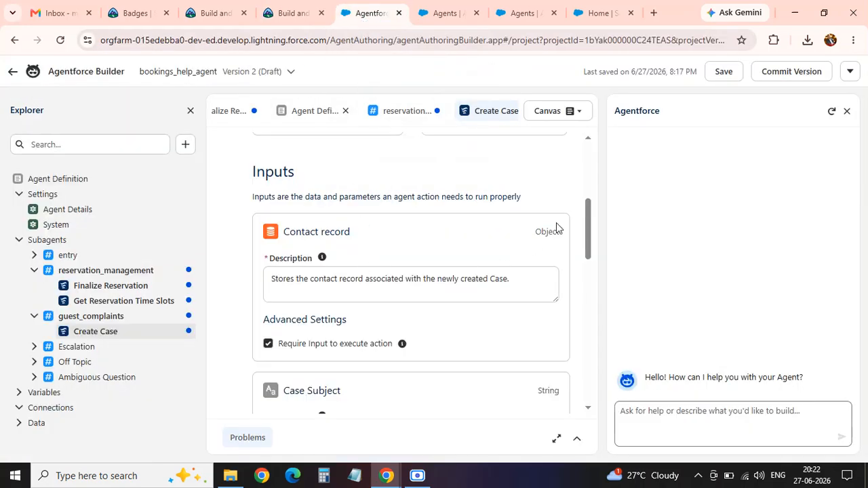
click(723, 72)
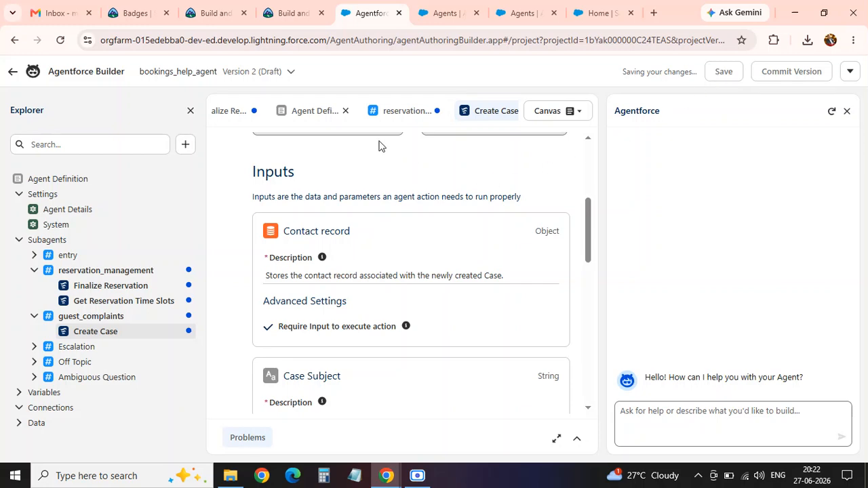
Following the unit's steps, commit Version 2 of bookings_help_agent and confirm the commit.
click(298, 14)
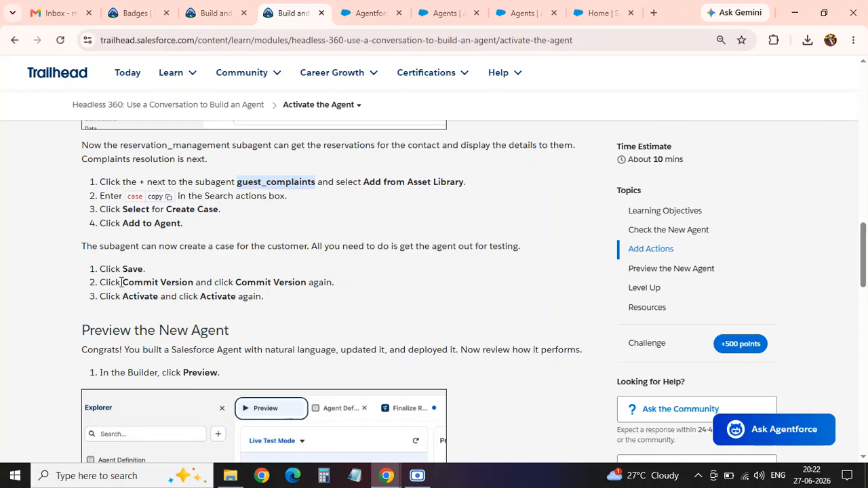
drag(121, 282, 99, 282)
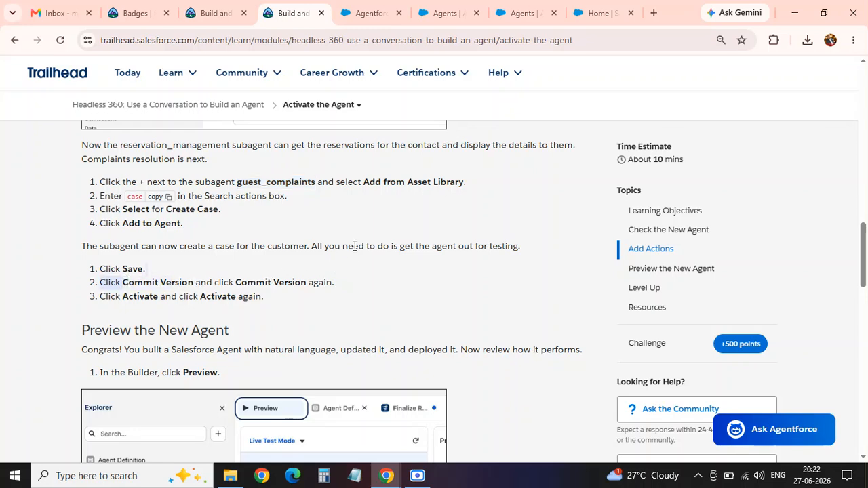
click(369, 13)
click(788, 71)
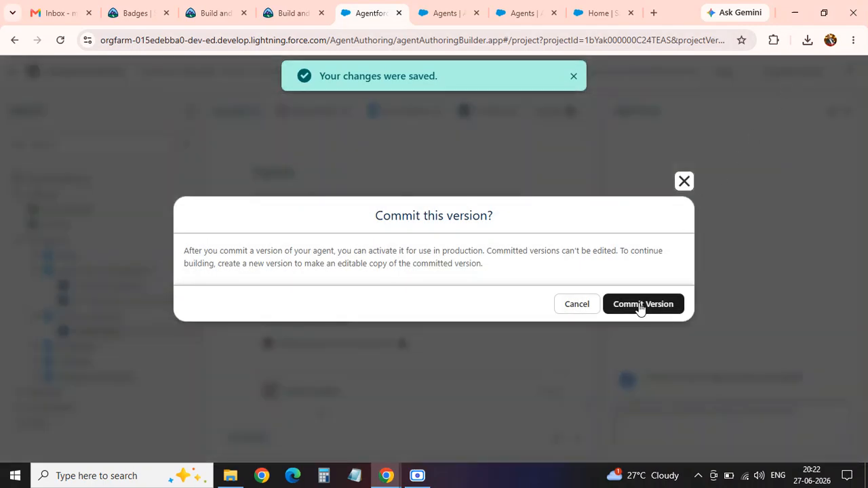
click(637, 306)
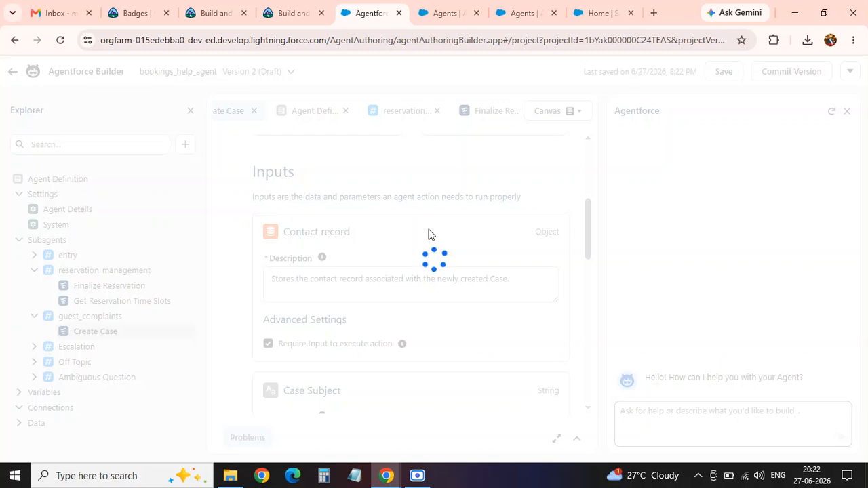
Following the unit's steps, activate the committed Version 2 of bookings_help_agent and confirm the activation.
click(286, 15)
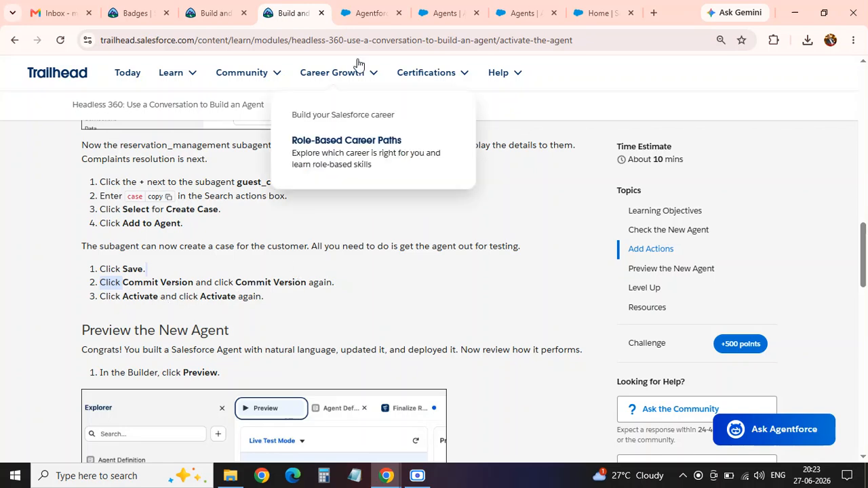
click(372, 13)
click(800, 71)
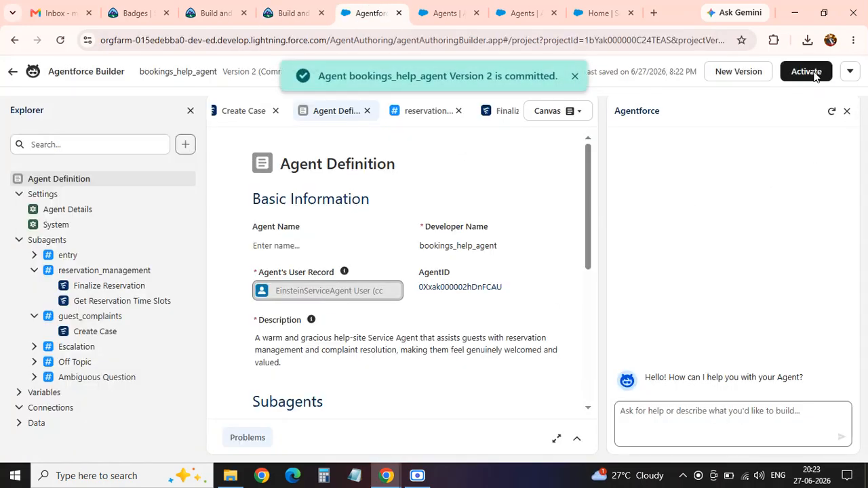
click(658, 305)
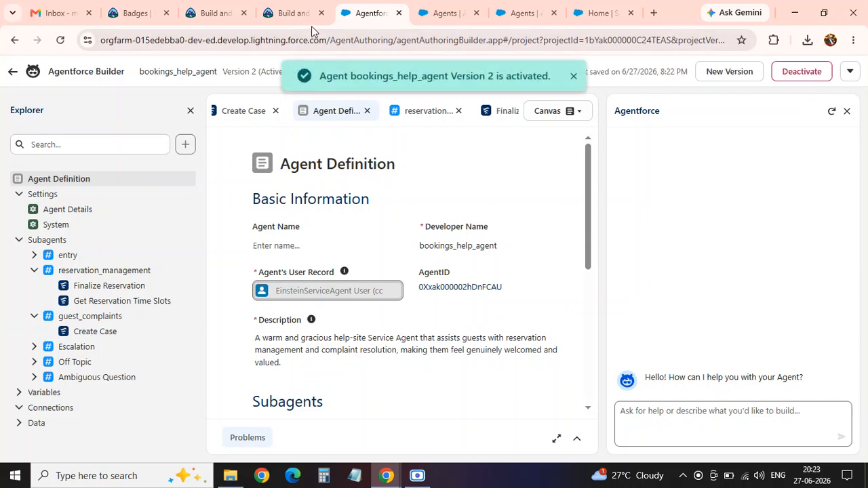
Read the unit's "Preview the New Agent" instructions and look through the agent definition in the Builder for the Preview option.
click(290, 13)
scroll(120, 259, down, 2)
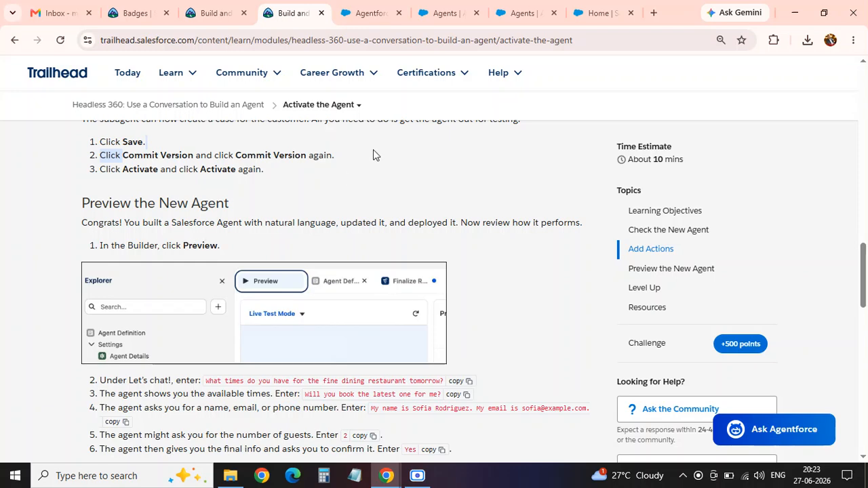
click(369, 13)
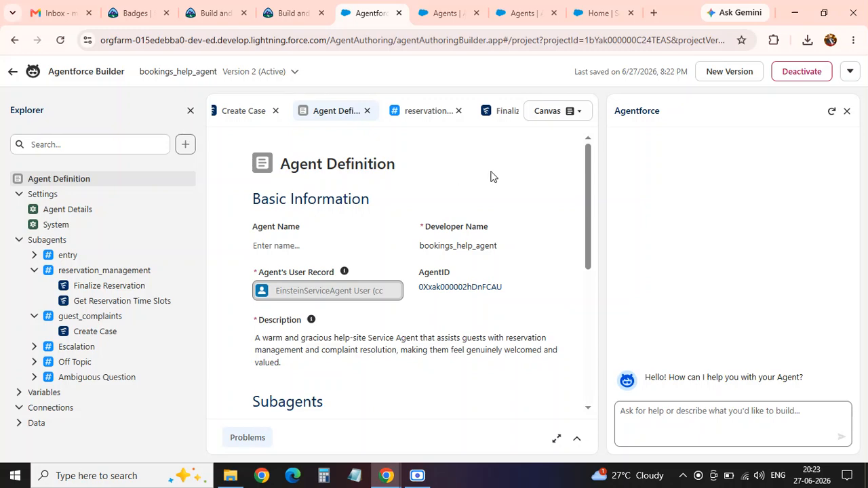
click(316, 12)
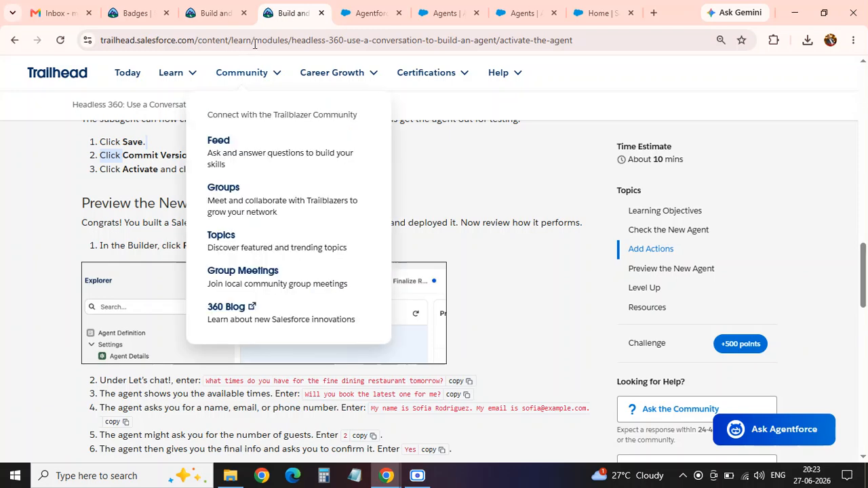
click(369, 9)
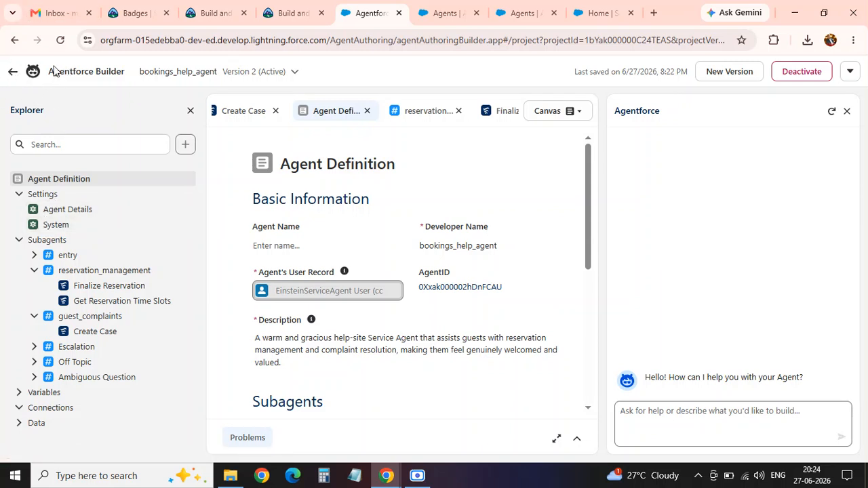
scroll(557, 166, down, 2)
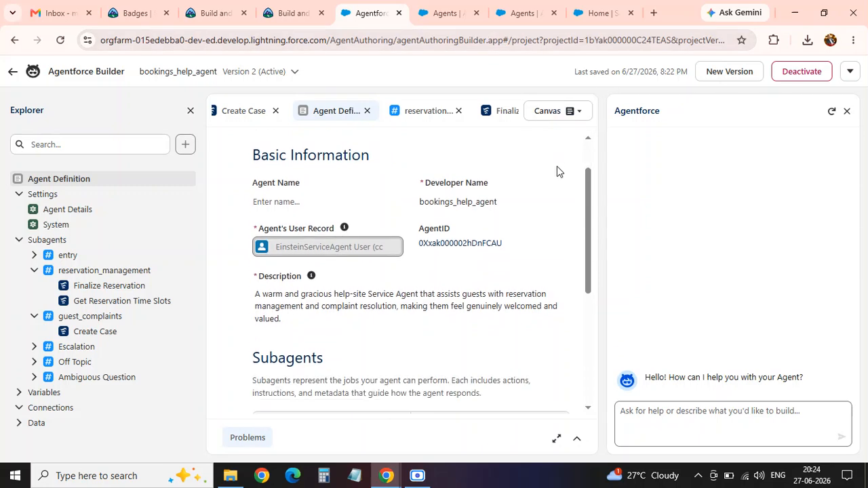
scroll(359, 205, down, 2)
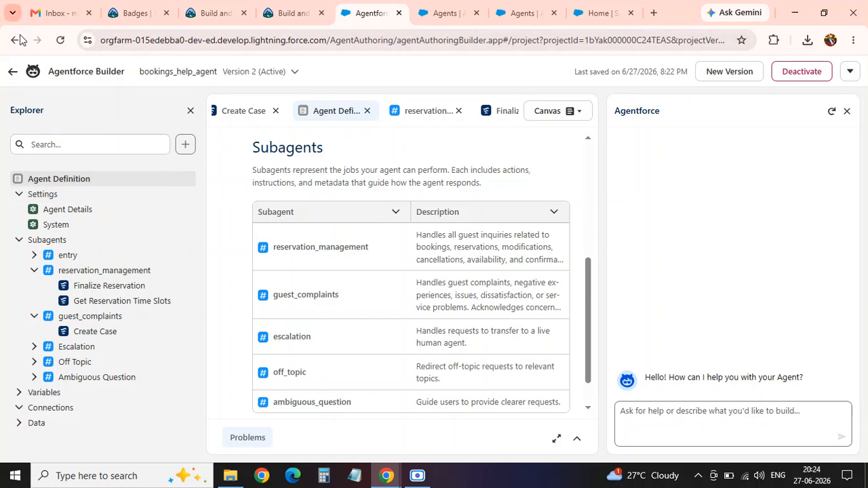
Return to the agents list, reopen bookings_help_agent in the Builder and move its browser tab beside the Trailhead unit.
click(13, 73)
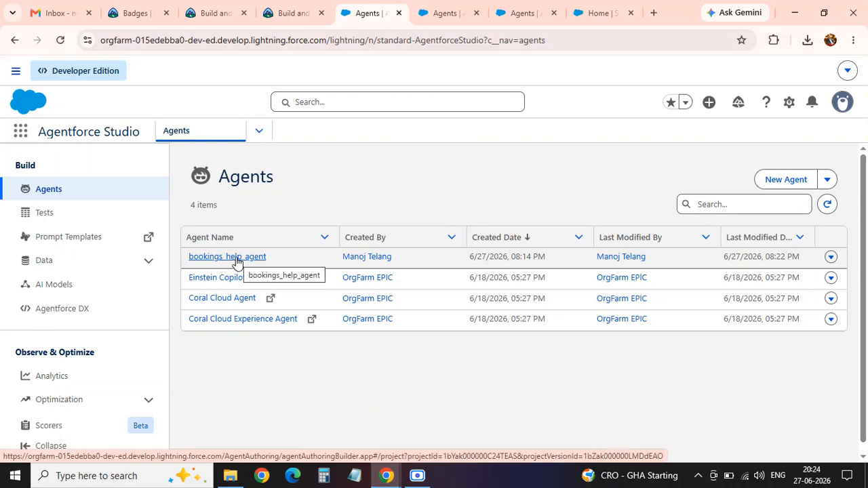
click(236, 261)
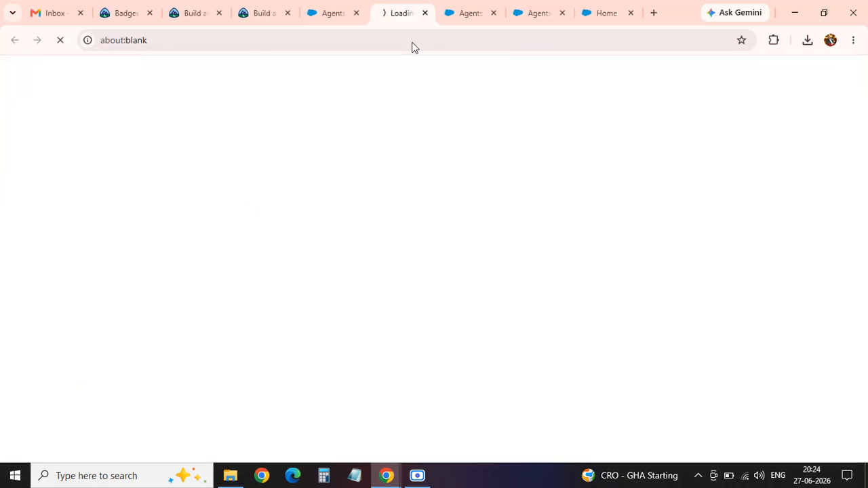
drag(402, 12, 325, 11)
Review the unit's preview instructions and open the live preview of bookings_help_agent.
click(248, 12)
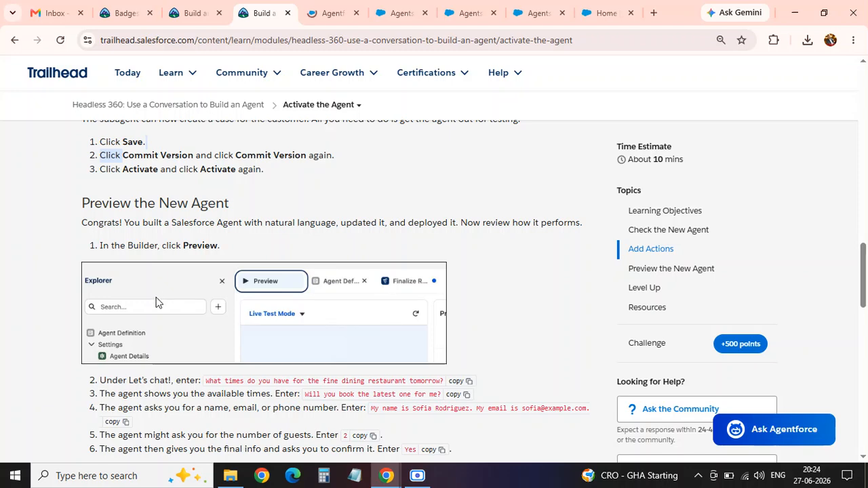
scroll(201, 306, down, 1)
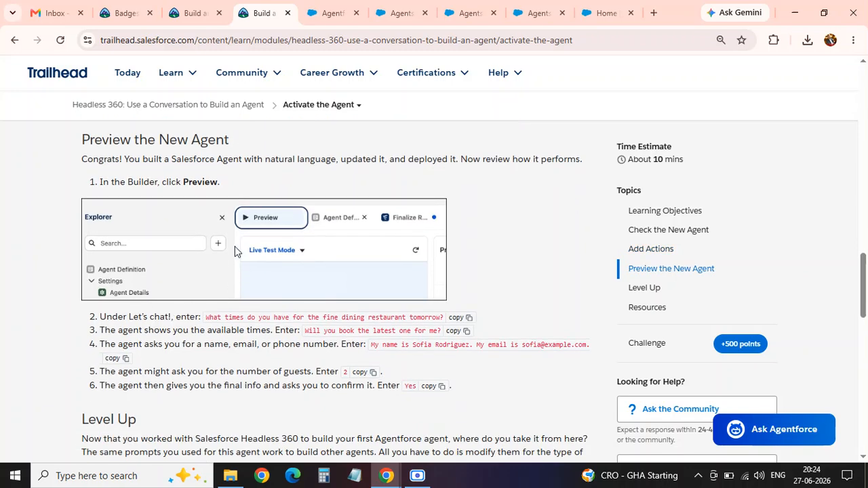
click(324, 15)
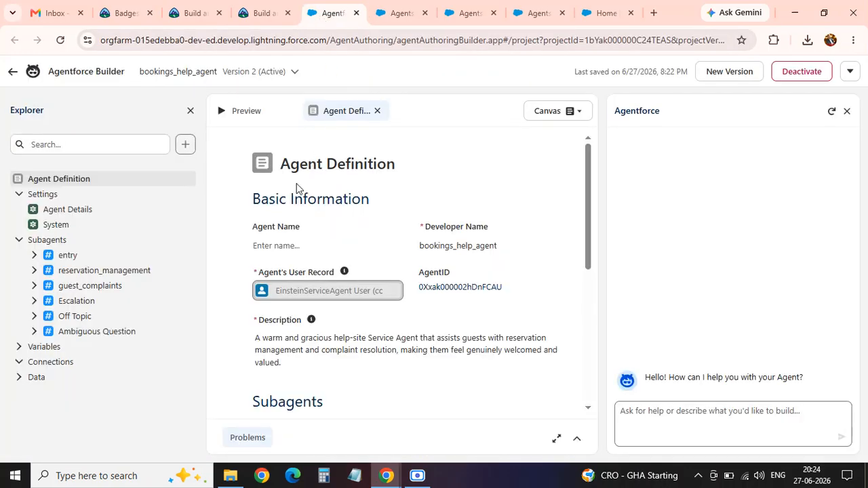
click(256, 112)
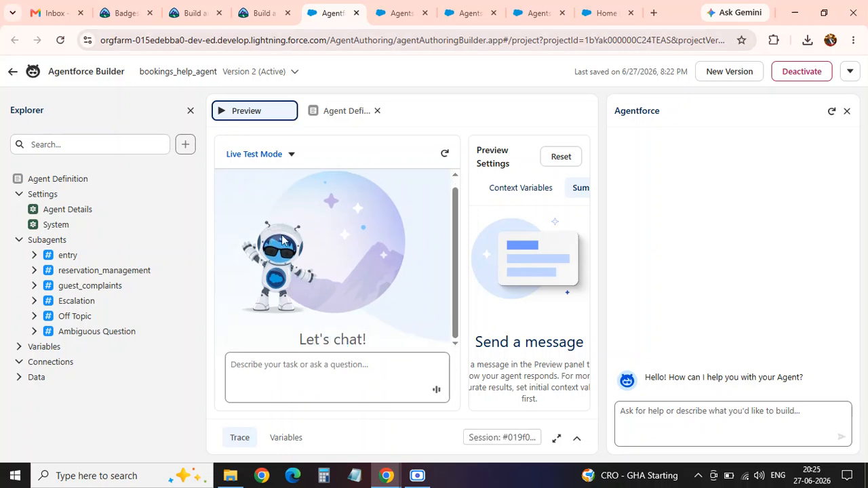
Copy the unit's first test question and send "What times do you have for the fine dining restaurant tomorrow?" in the agent preview.
click(265, 13)
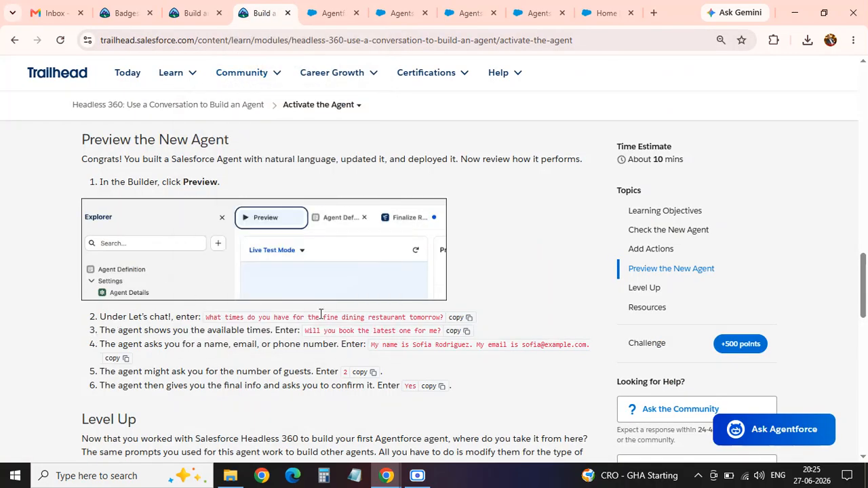
click(463, 317)
click(332, 13)
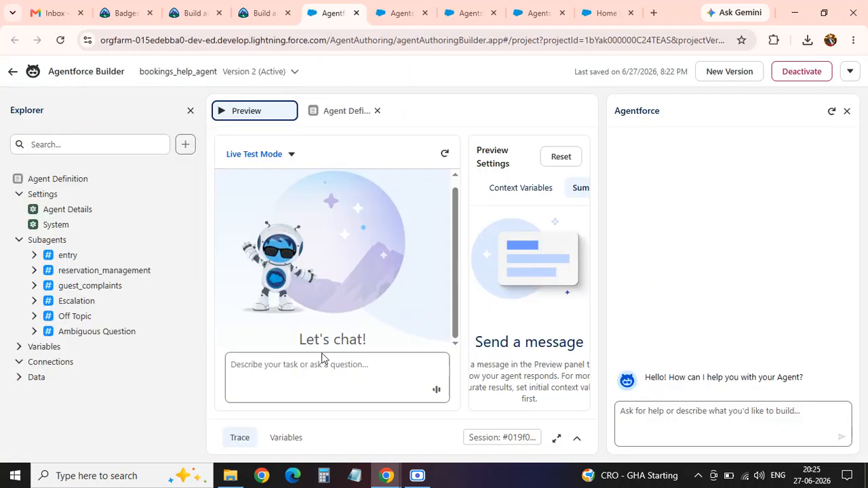
click(305, 375)
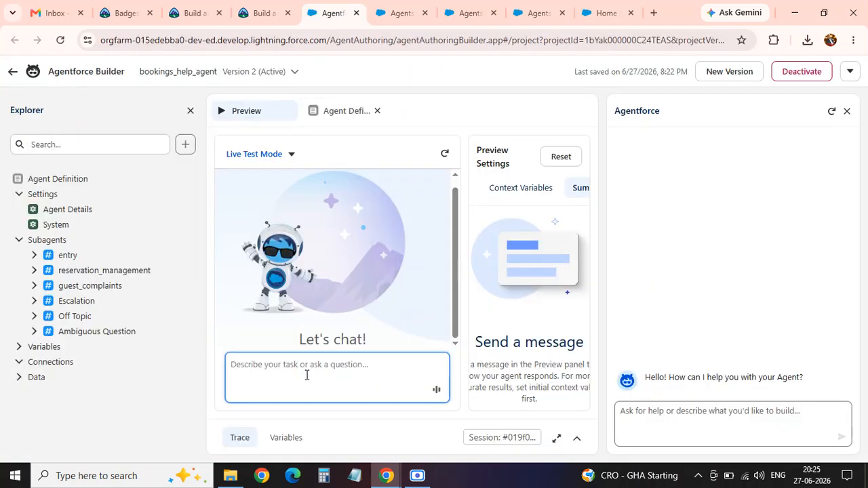
key(ctrl+v)
click(434, 390)
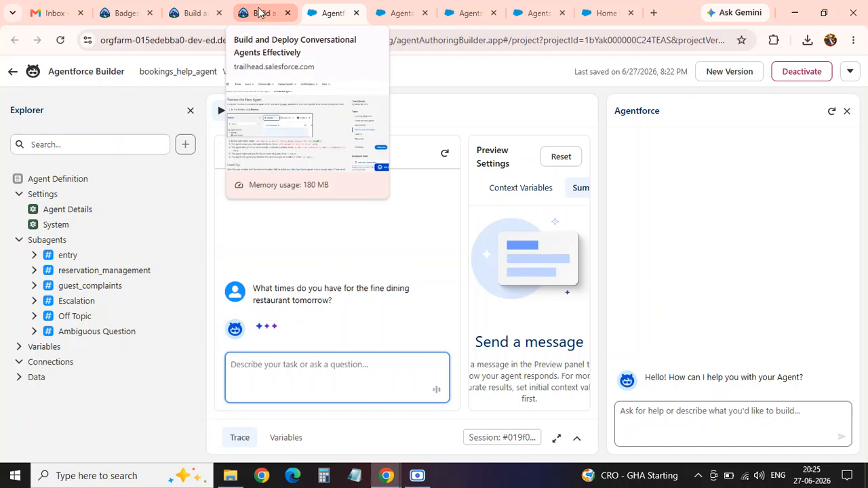
Copy the unit's booking request and send "Will you book the latest one for me?" in the agent preview.
click(258, 13)
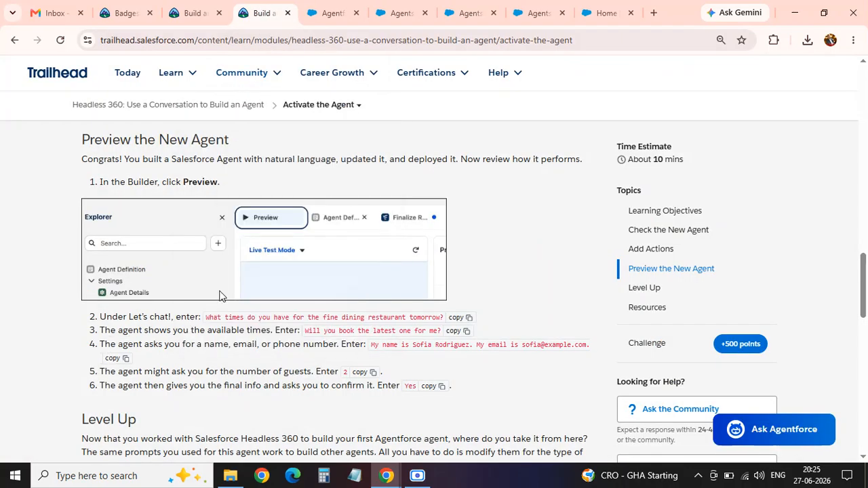
click(453, 331)
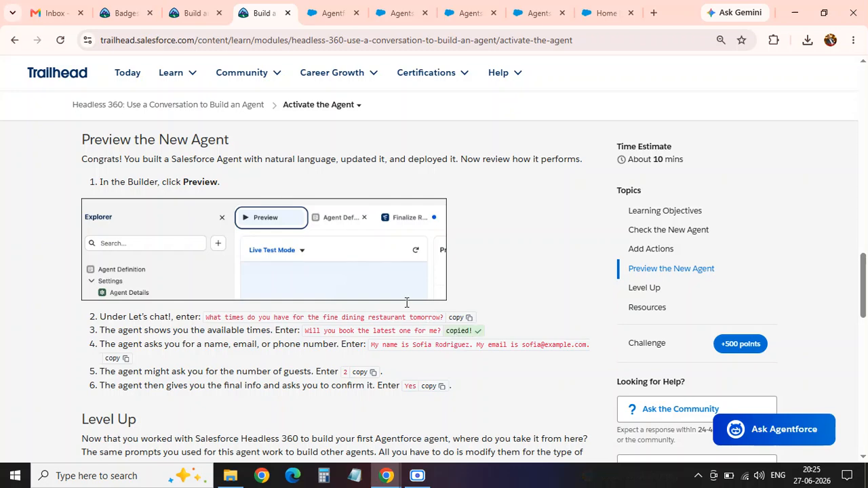
click(330, 13)
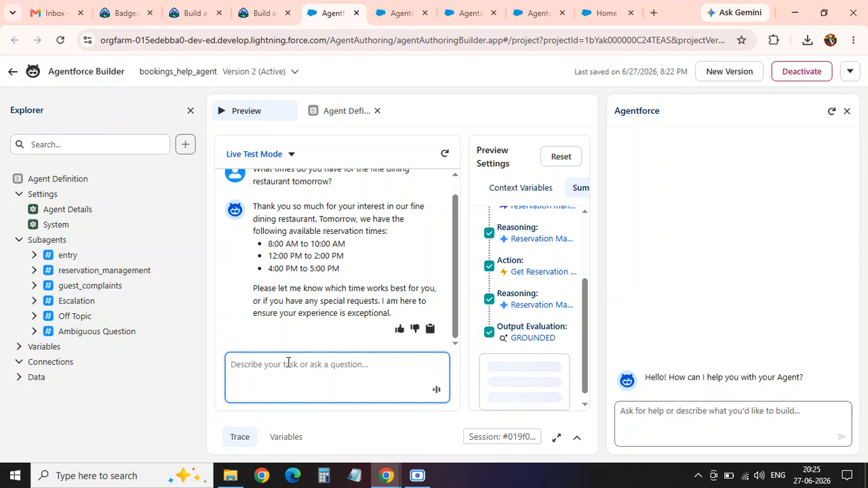
key(ctrl+v)
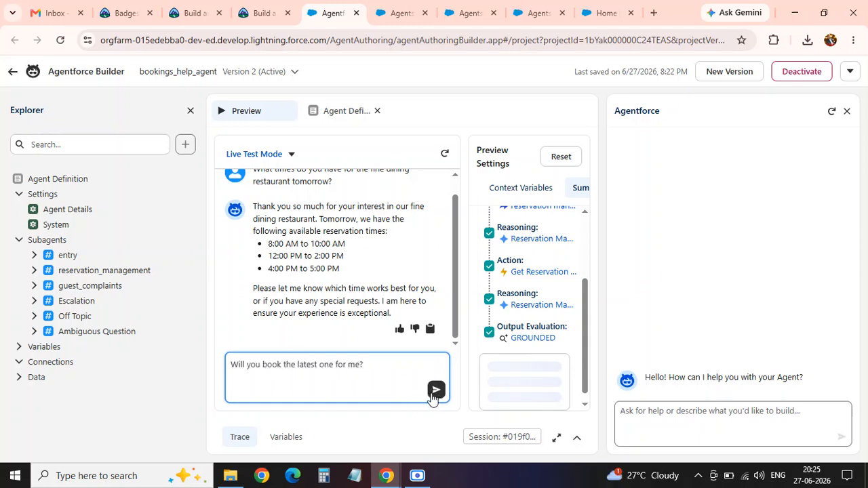
click(435, 390)
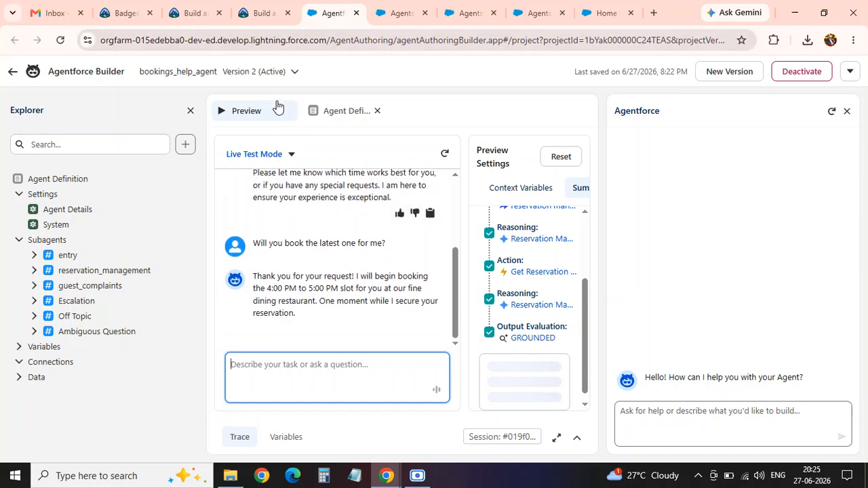
Copy the unit's sample contact message and send the guest's name and e-mail in the agent preview.
click(266, 14)
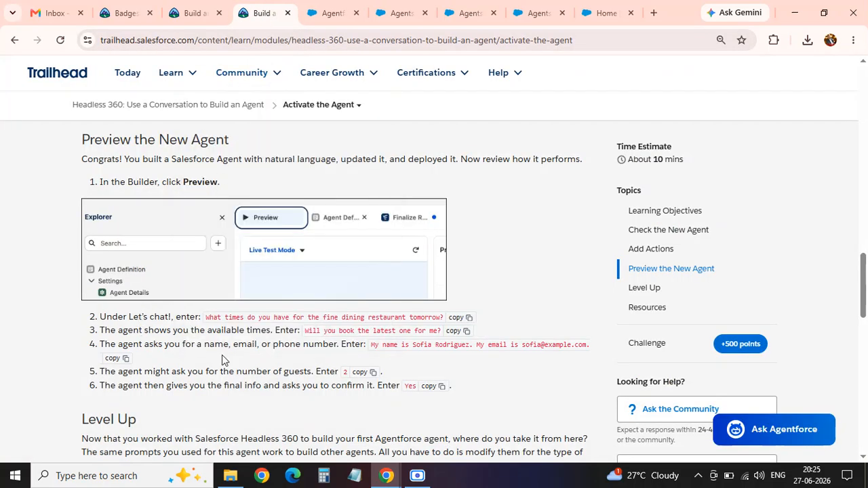
click(113, 359)
click(332, 13)
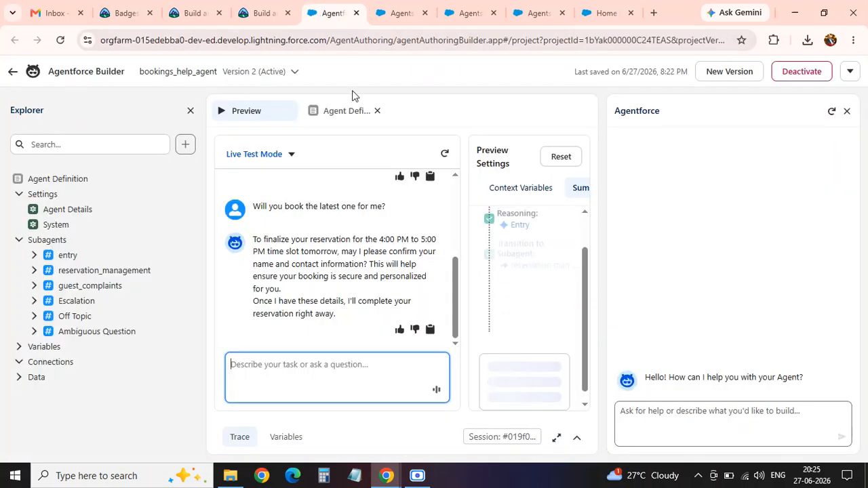
key(ctrl+v)
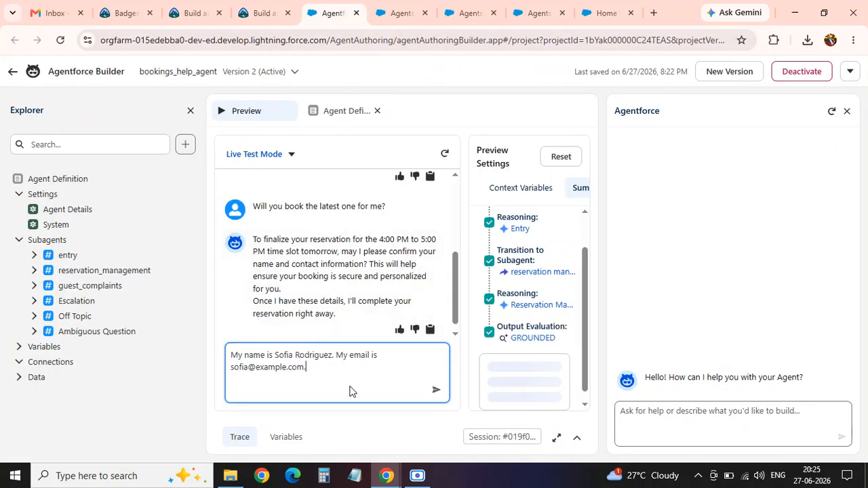
click(436, 389)
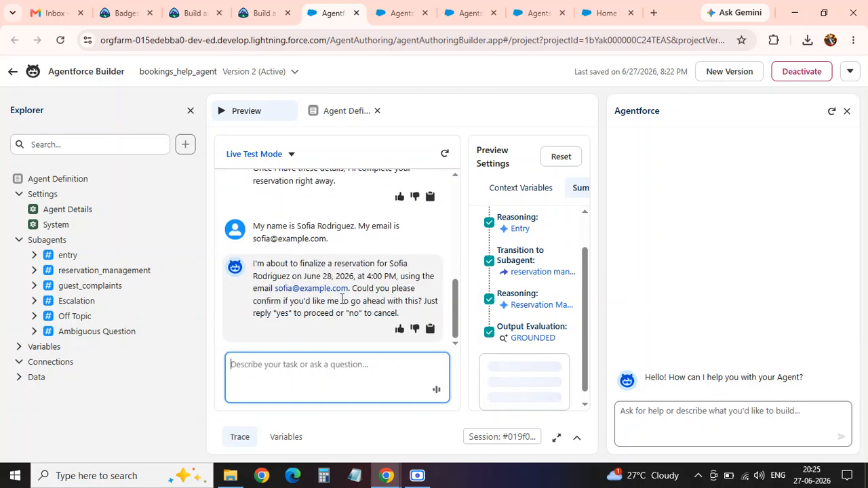
Look up the unit's reply for the number of guests and send "2" in the agent preview.
click(261, 13)
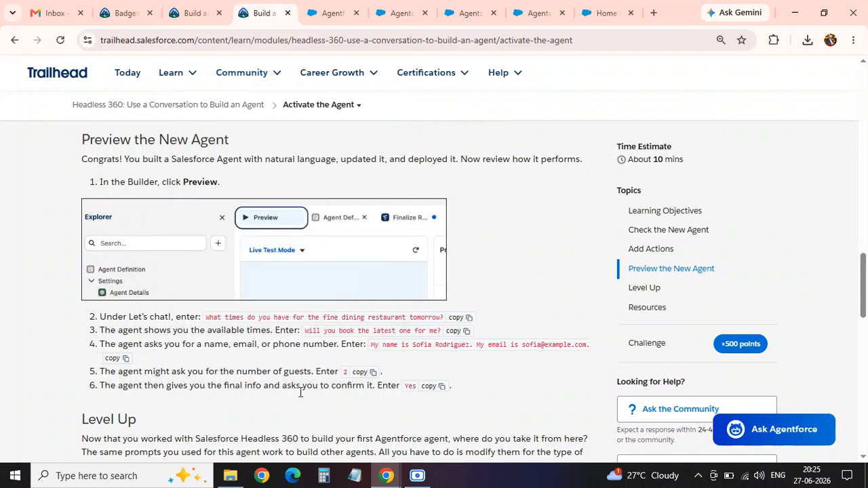
click(357, 372)
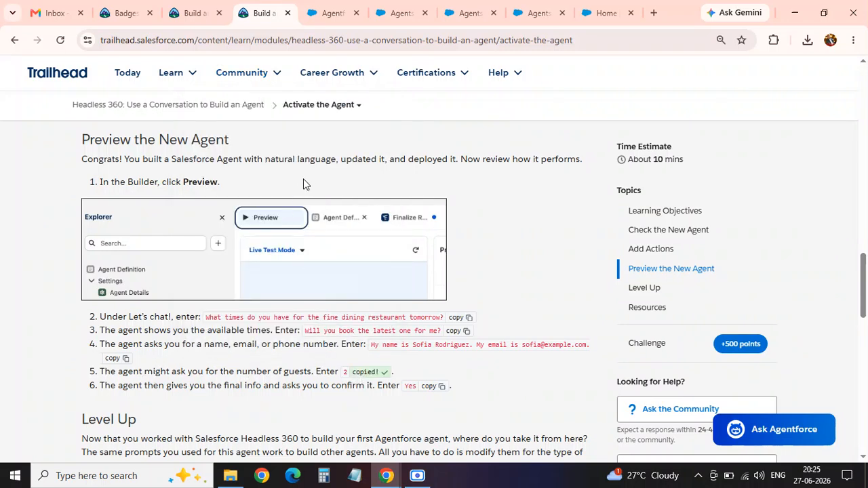
click(330, 13)
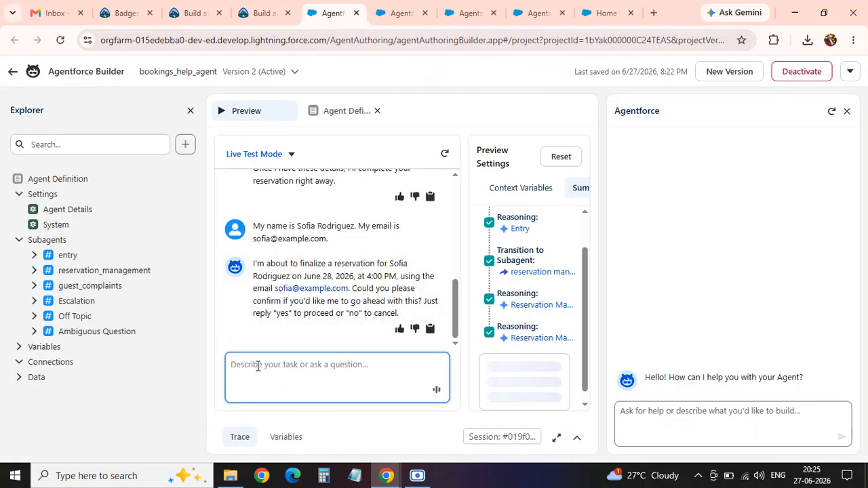
text(2)
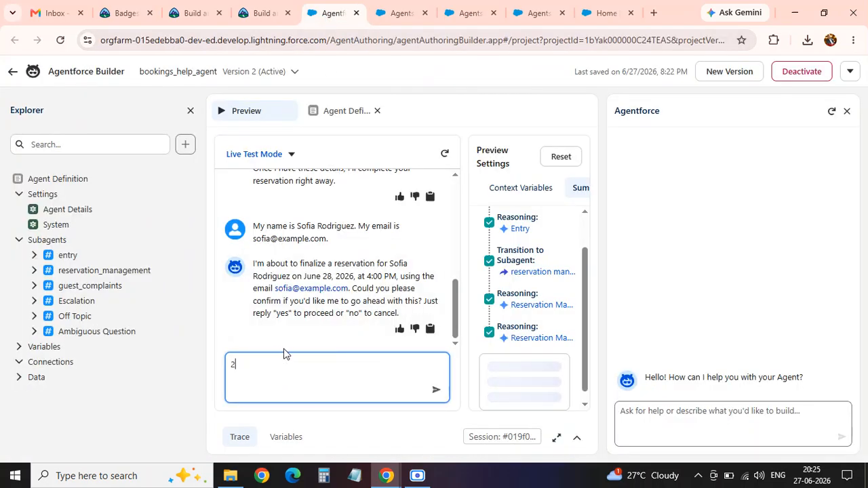
click(436, 390)
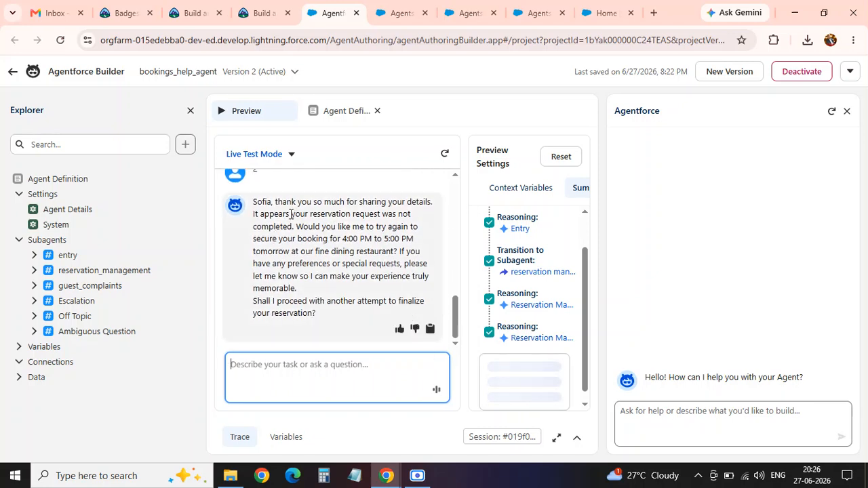
Copy the unit's confirmation reply and send "Yes" in the agent preview.
click(261, 13)
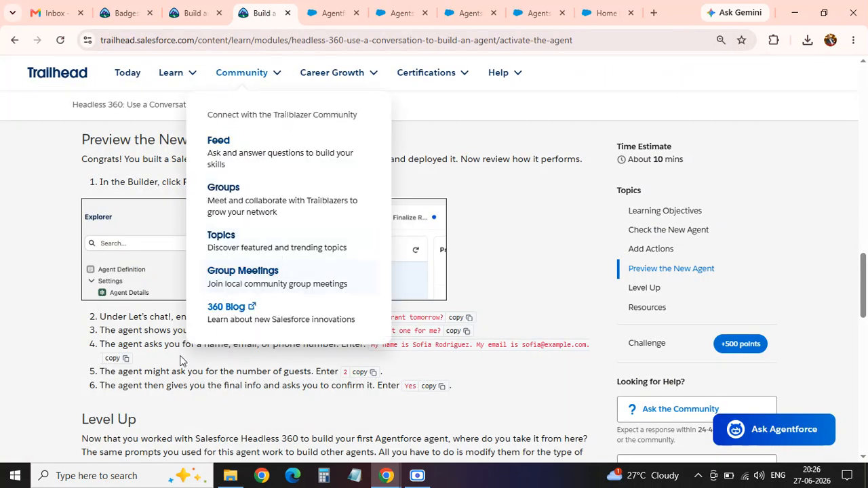
click(434, 385)
click(328, 15)
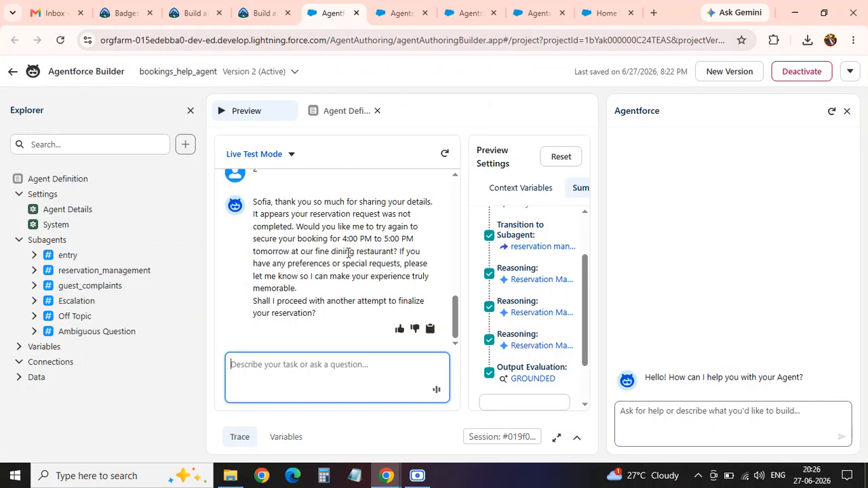
click(289, 366)
key(ctrl+v)
click(434, 390)
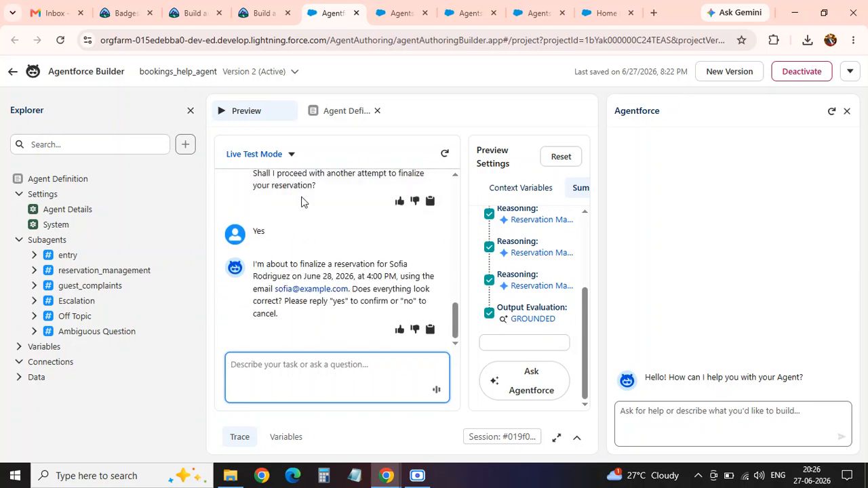
Return to the Trailhead unit and submit its hands-on challenge for checking to earn 500 points.
click(284, 19)
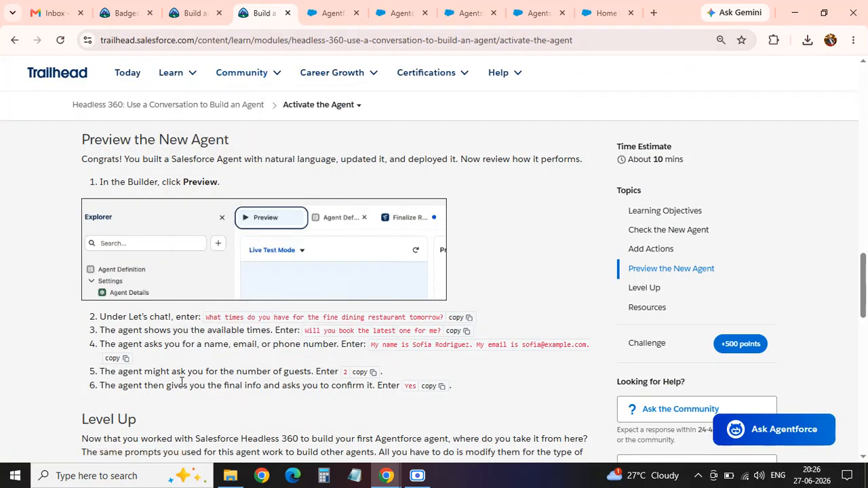
scroll(181, 381, down, 9)
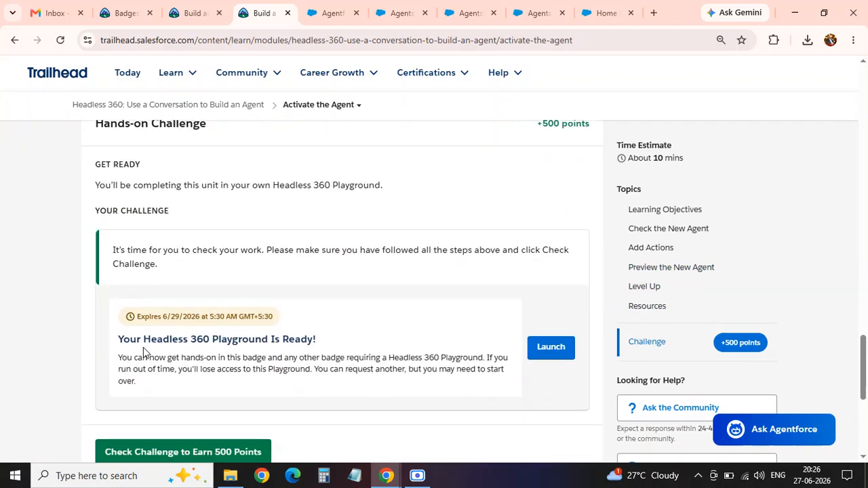
scroll(143, 347, down, 2)
click(214, 329)
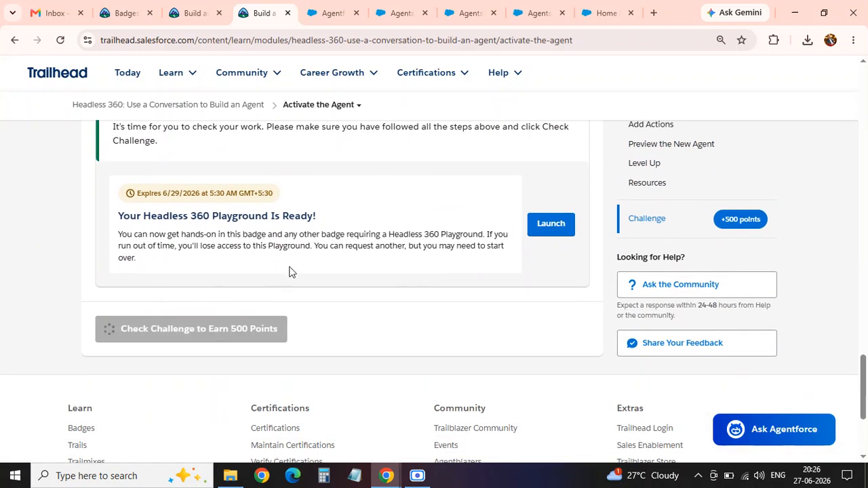